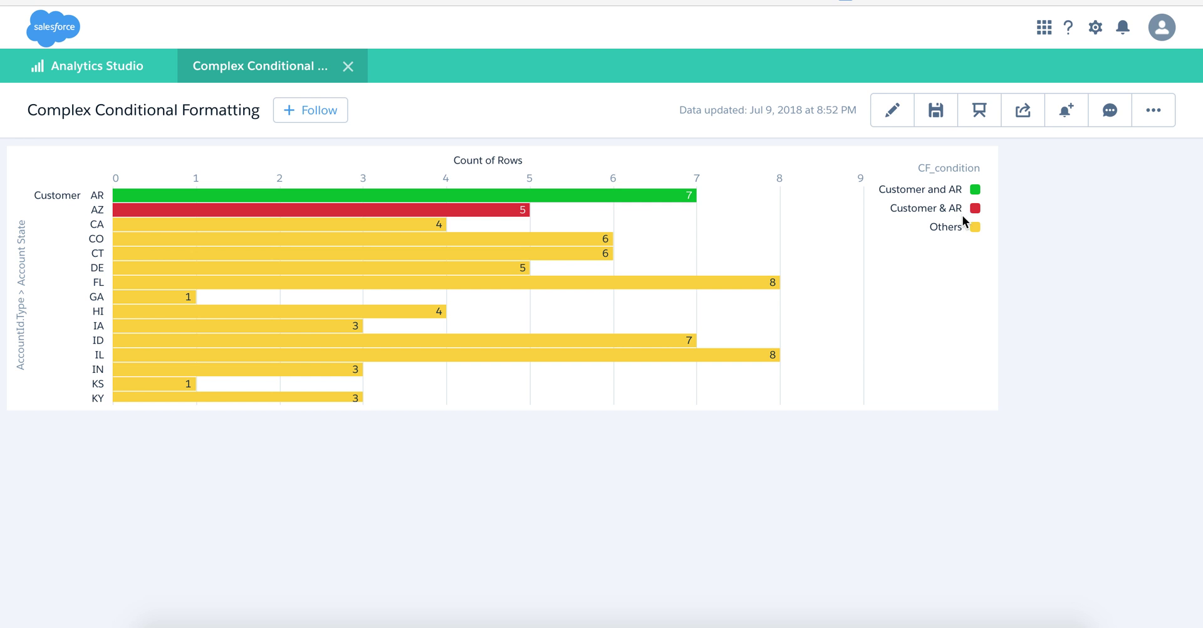
Put the dashboard in edit mode and create a new step on the OppOwnerAccount dataset.
{"action": "left_click", "coordinate": [892, 111]}
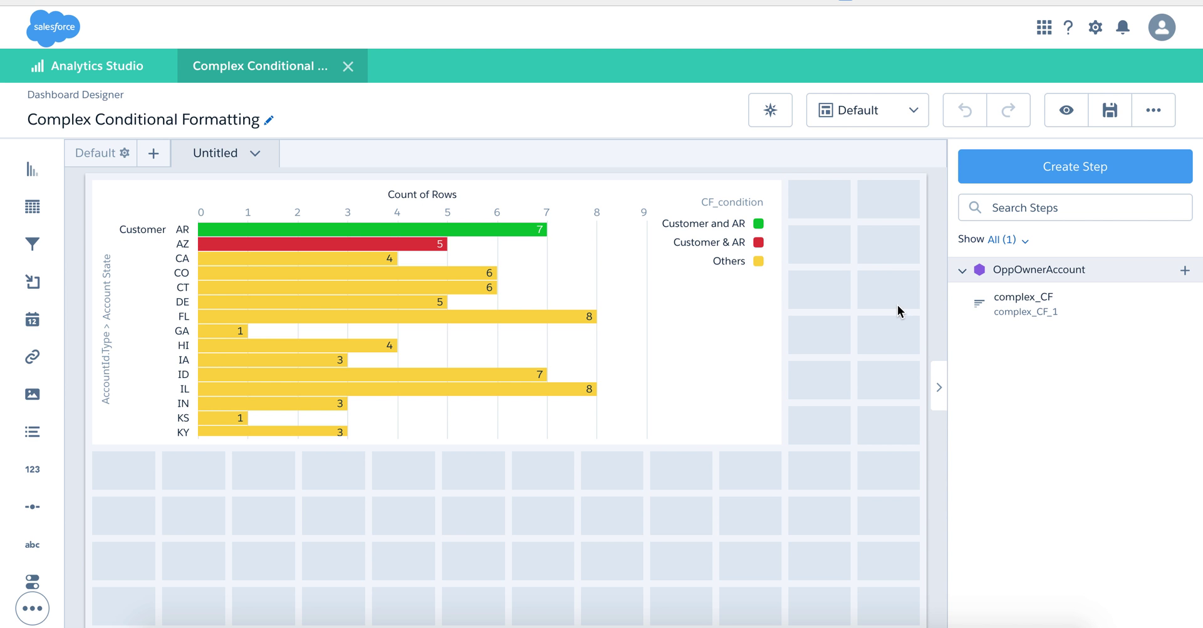
{"action": "left_click", "coordinate": [1050, 167]}
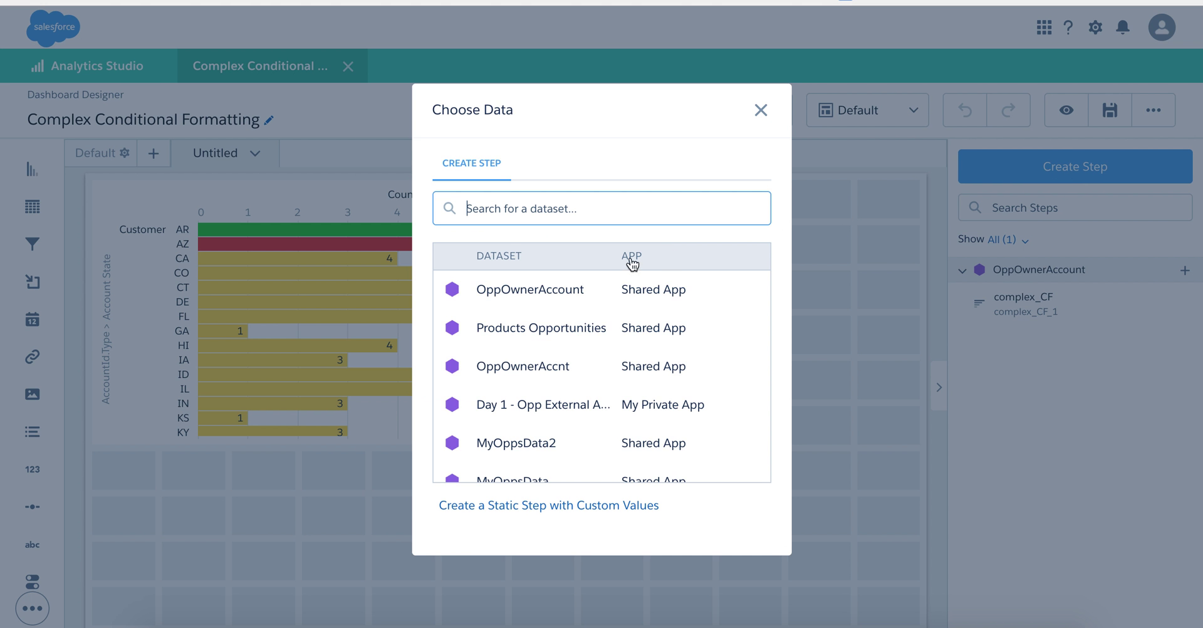
{"action": "left_click", "coordinate": [529, 289]}
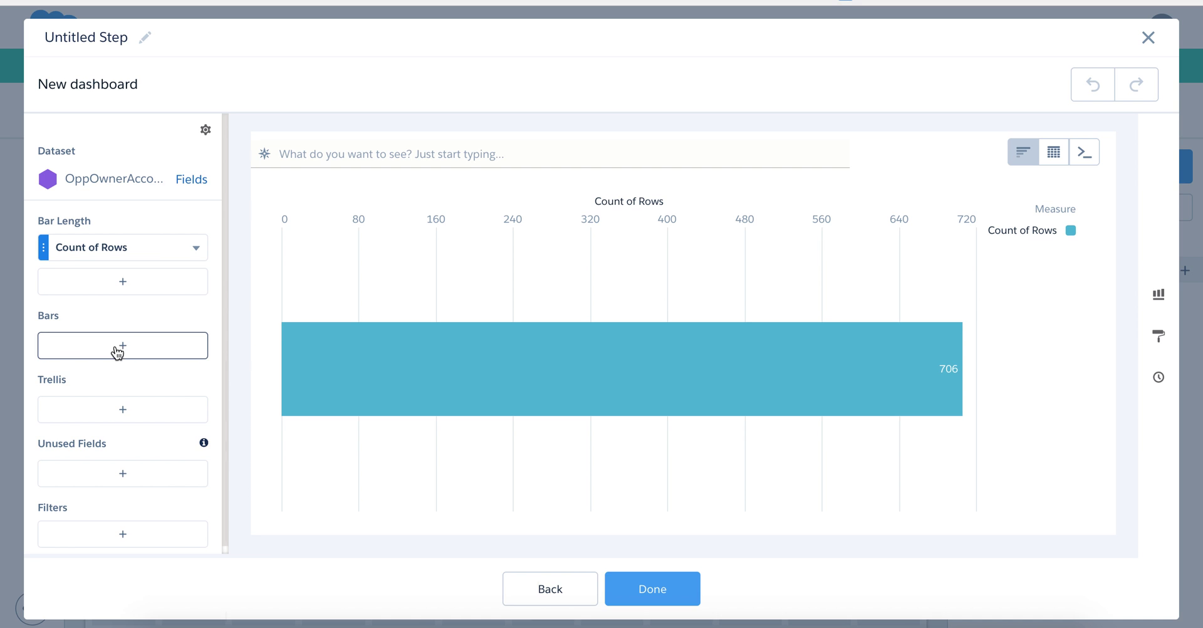
Group the Count of Rows bars by AccountId.Type and then by Account State.
{"action": "left_click", "coordinate": [122, 345]}
{"action": "type", "text": "ty"}
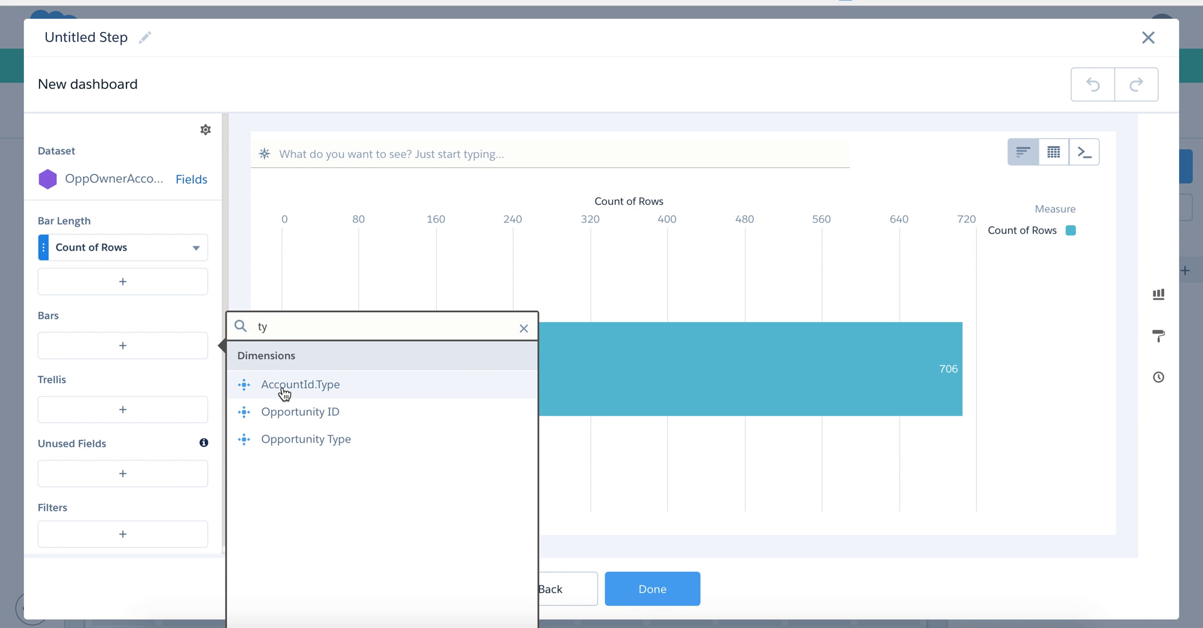
{"action": "left_click", "coordinate": [243, 384]}
{"action": "left_click", "coordinate": [125, 376]}
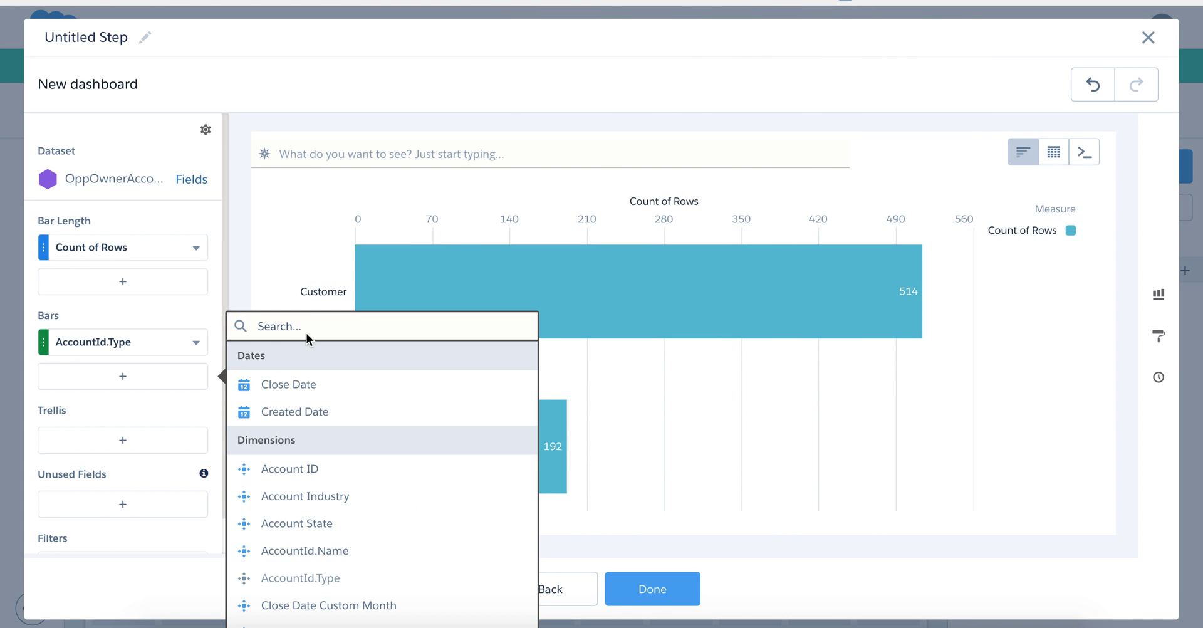
{"action": "type", "text": "sta"}
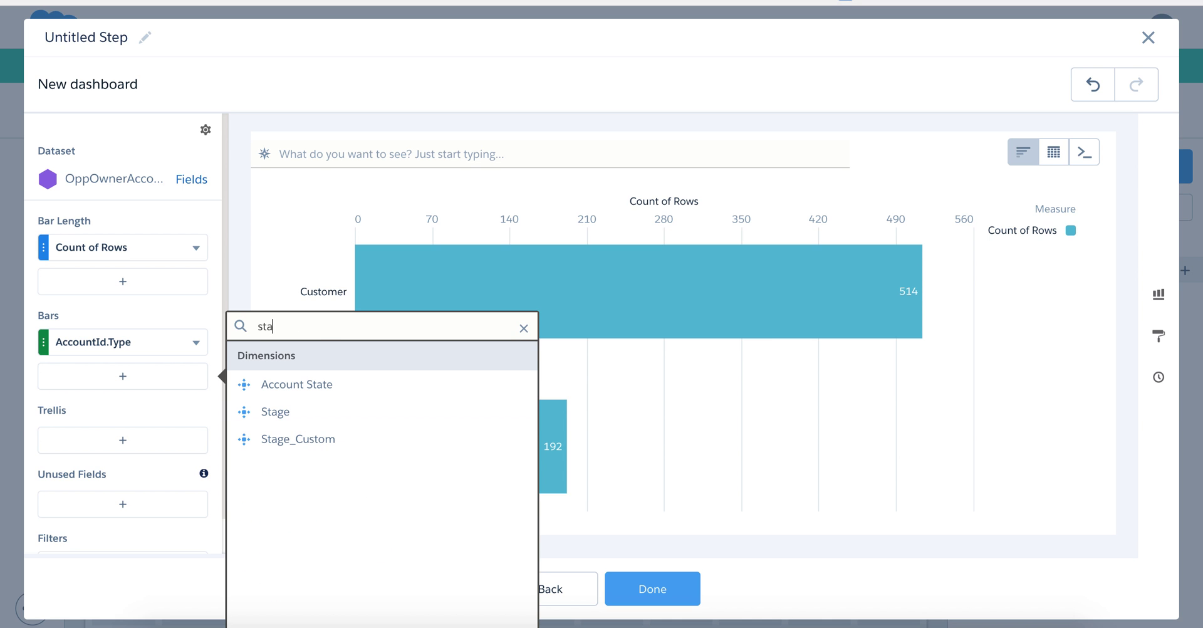
{"action": "left_click", "coordinate": [344, 384]}
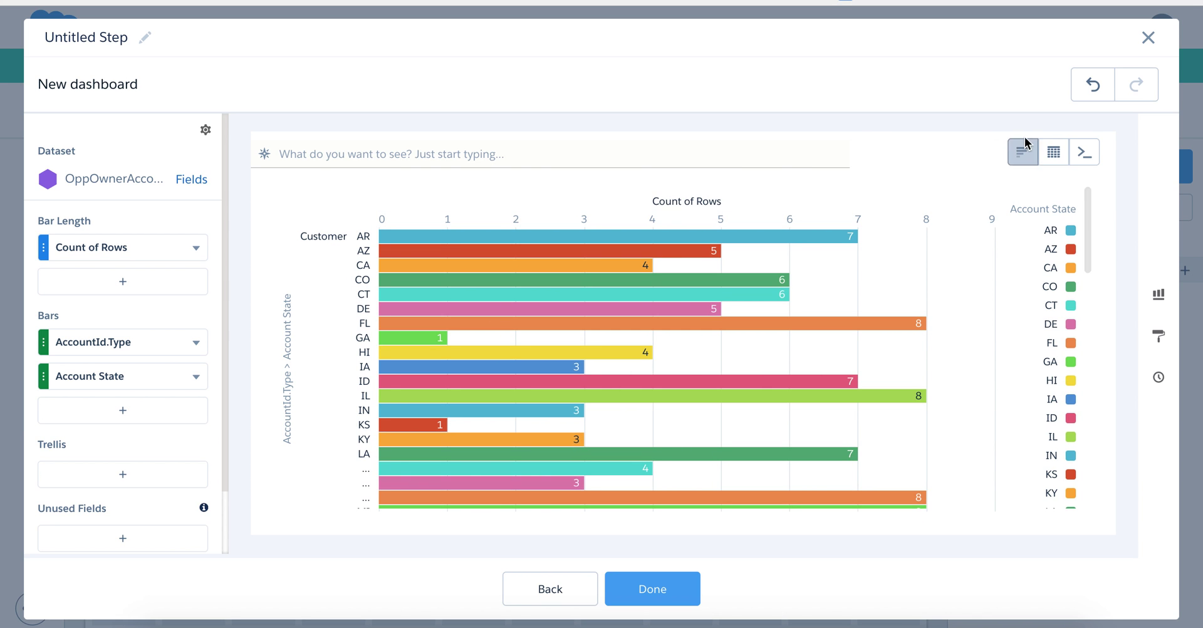
Switch the step to a compare table and clone the Count of Rows column.
{"action": "left_click", "coordinate": [1060, 160]}
{"action": "left_click", "coordinate": [921, 215]}
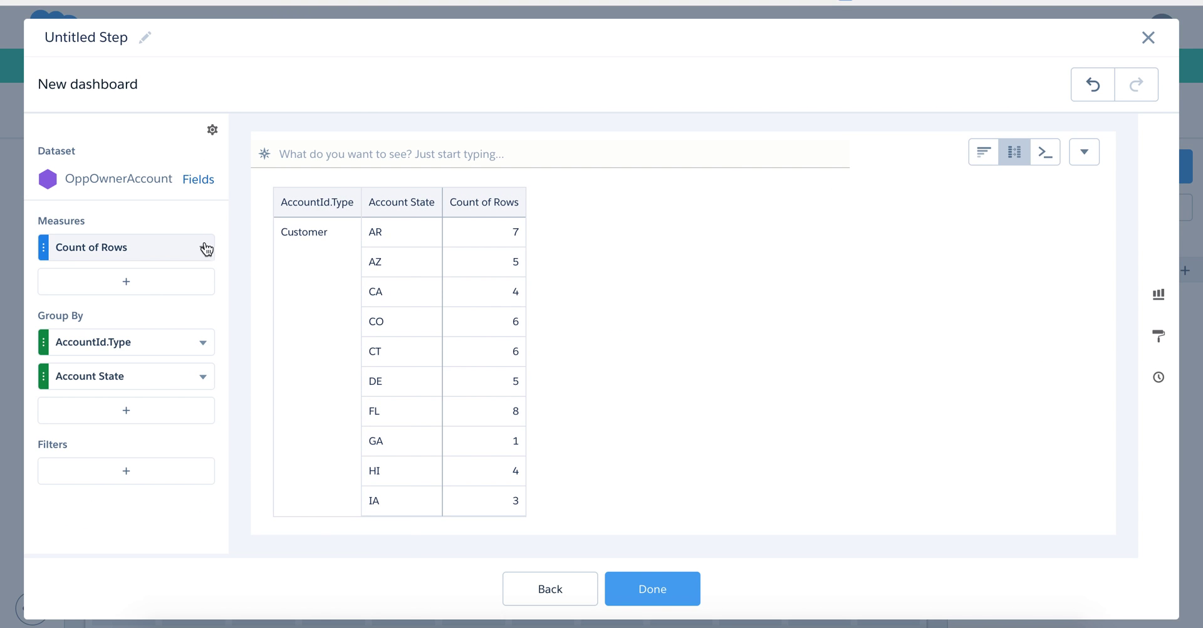
{"action": "left_click", "coordinate": [203, 247]}
{"action": "left_click", "coordinate": [260, 381]}
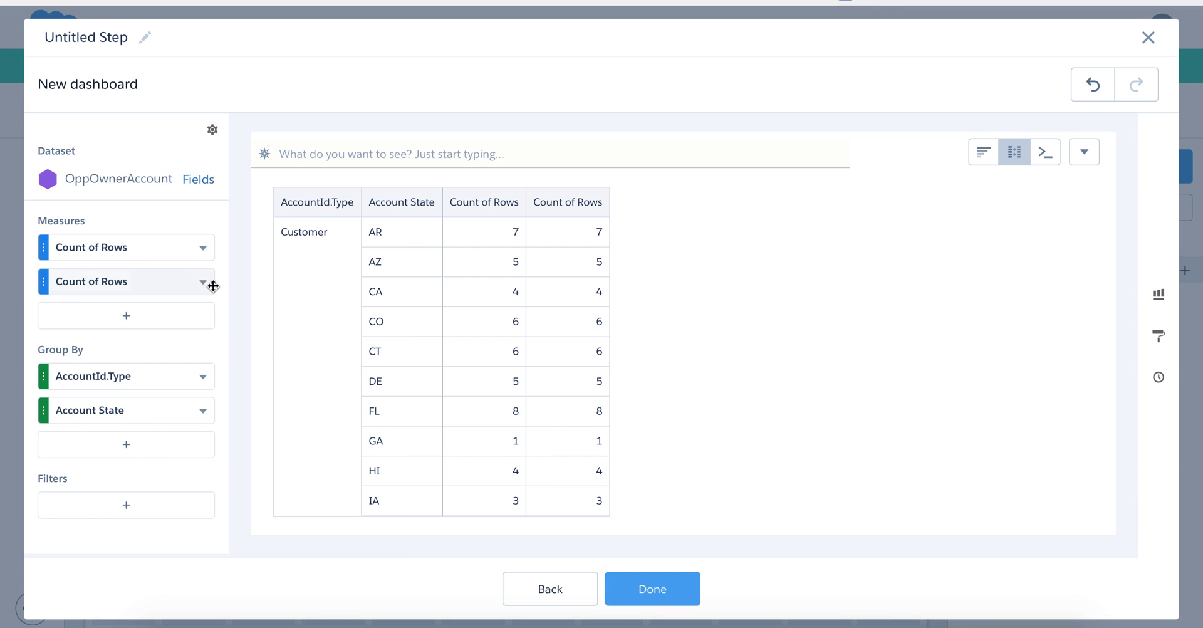
Edit the cloned column, giving it the hidden_CF alias and a column header.
{"action": "left_click", "coordinate": [204, 281]}
{"action": "left_click", "coordinate": [308, 413]}
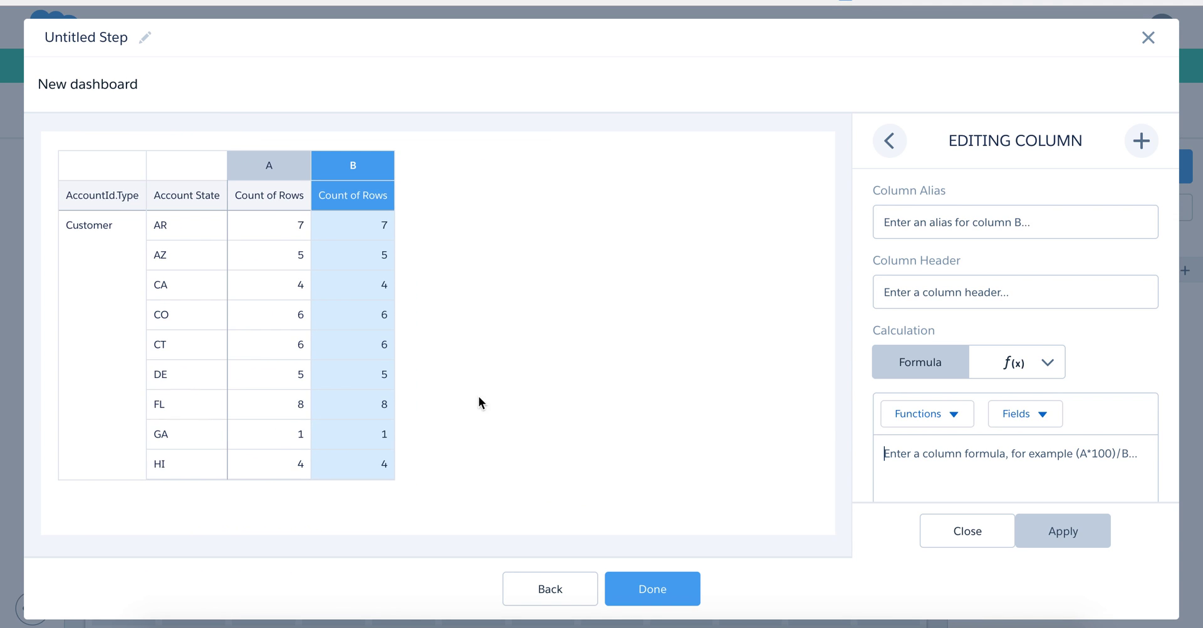
{"action": "left_click", "coordinate": [921, 223]}
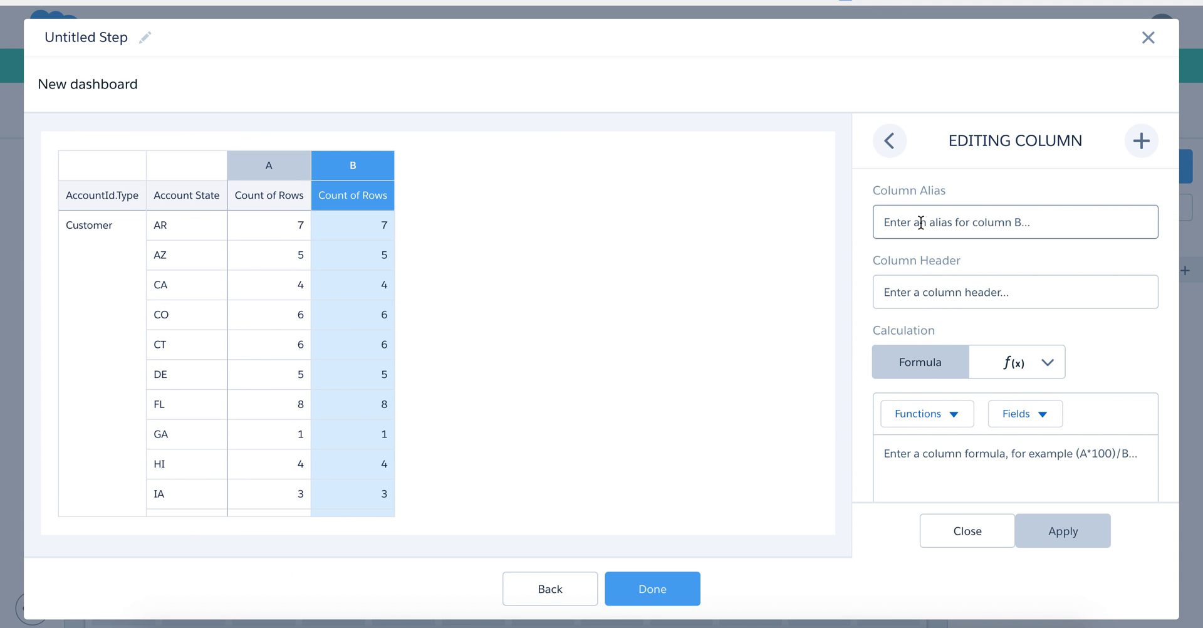
{"action": "type", "text": "hid"}
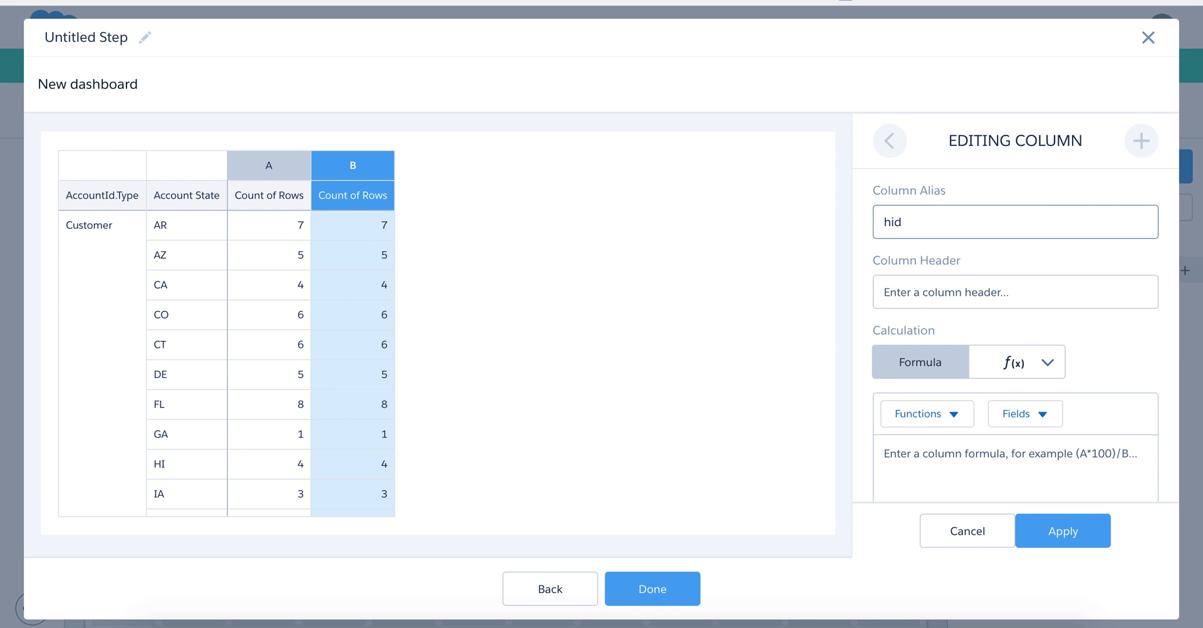
{"action": "type", "text": "den_CF"}
{"action": "left_click", "coordinate": [957, 287]}
{"action": "type", "text": "hidden"}
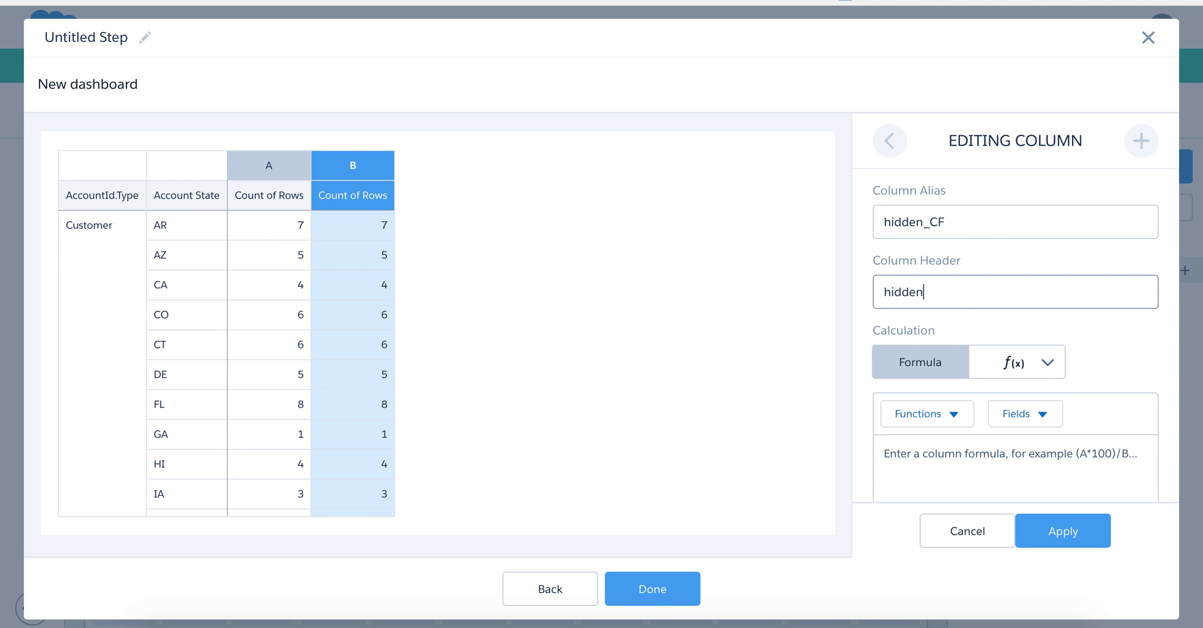
{"action": "type", "text": "_CFG"}
{"action": "scroll", "coordinate": [1026, 376], "scroll_direction": "down", "scroll_amount": 2}
Write the first clause: case when AccountId.Type == "Customer" and the billing state … then.
{"action": "left_click", "coordinate": [906, 351]}
{"action": "type", "text": "case when"}
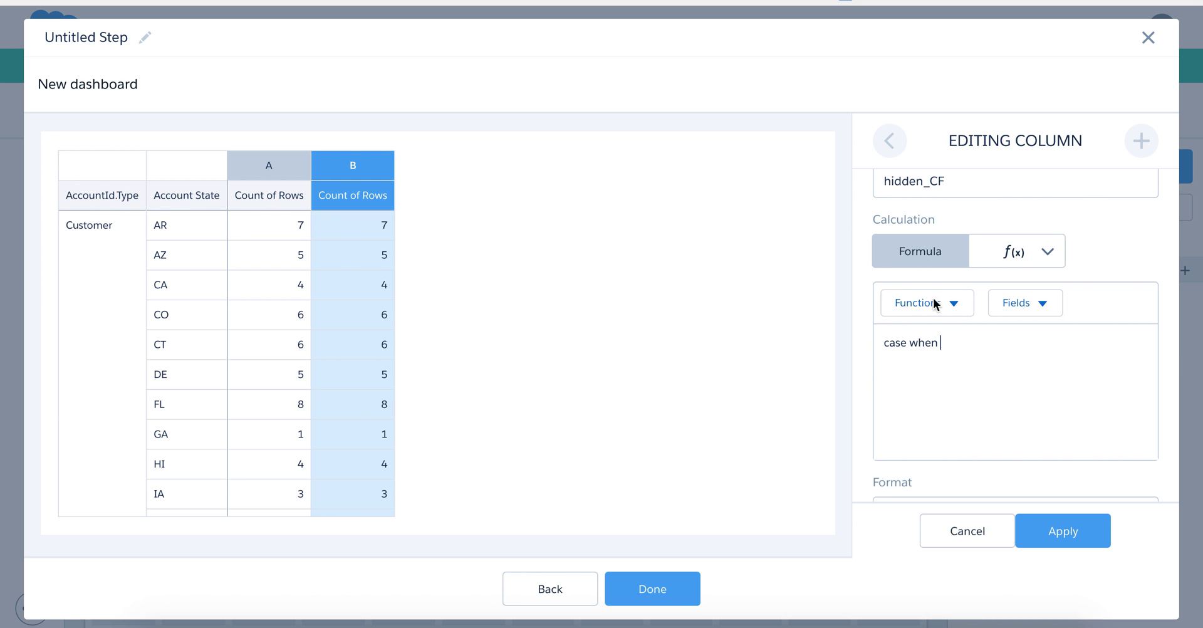
{"action": "left_click", "coordinate": [1048, 253]}
{"action": "left_click", "coordinate": [1095, 250]}
{"action": "left_click", "coordinate": [1046, 307]}
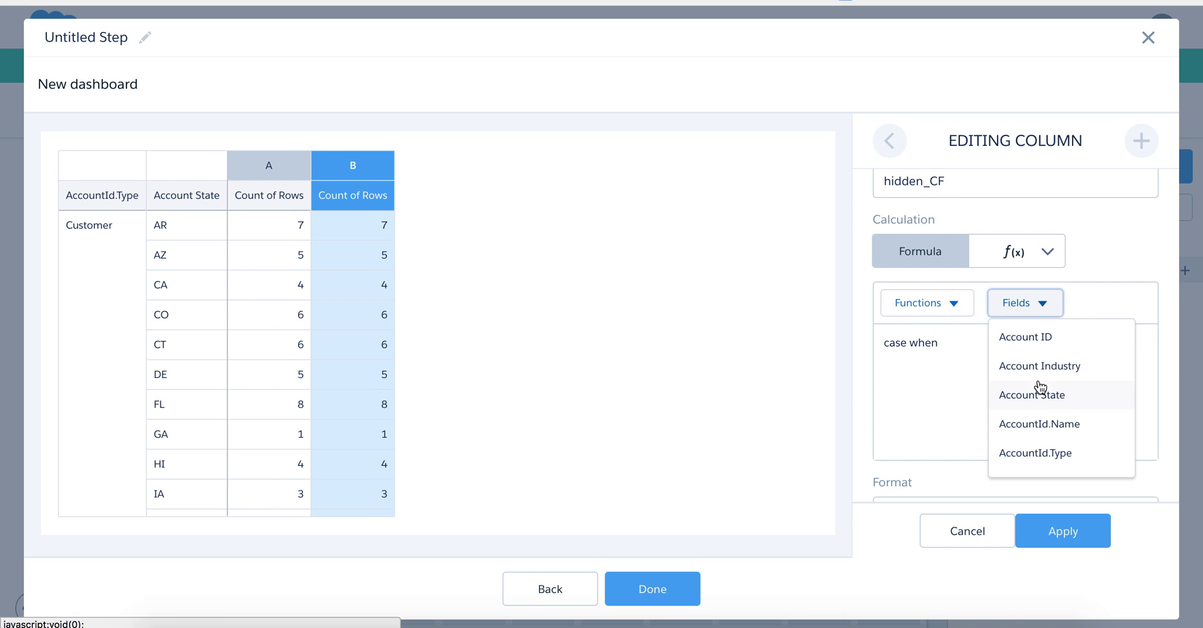
{"action": "left_click", "coordinate": [1052, 452]}
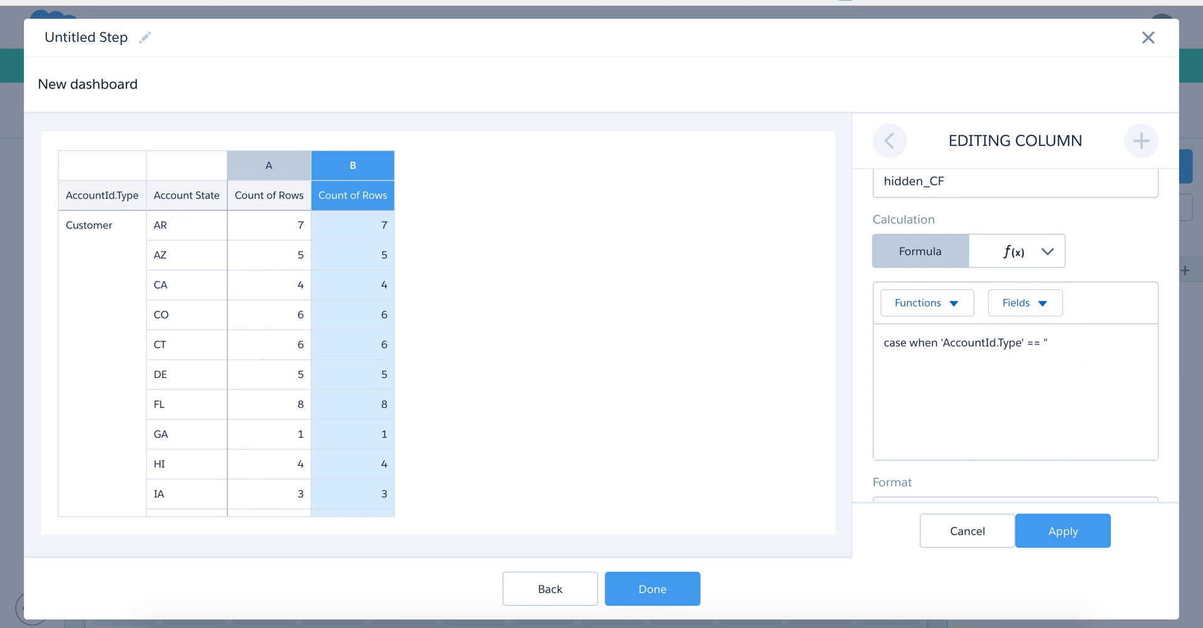
{"action": "type", "text": "== \"Customer\" and"}
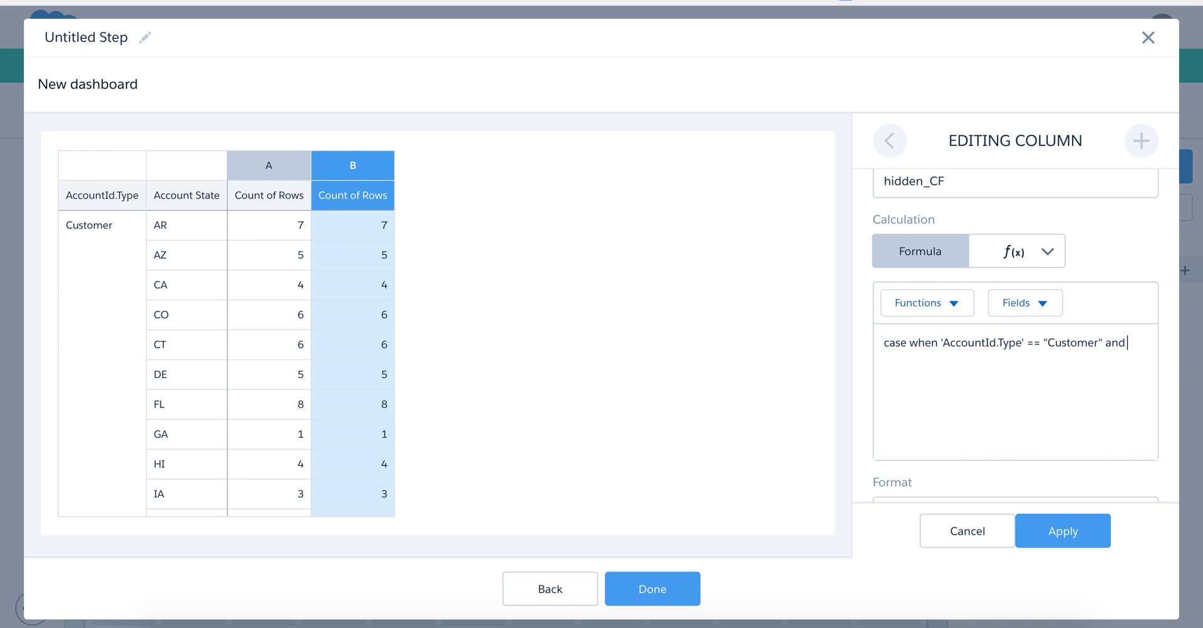
{"action": "left_click", "coordinate": [1041, 303]}
{"action": "left_click", "coordinate": [1044, 396]}
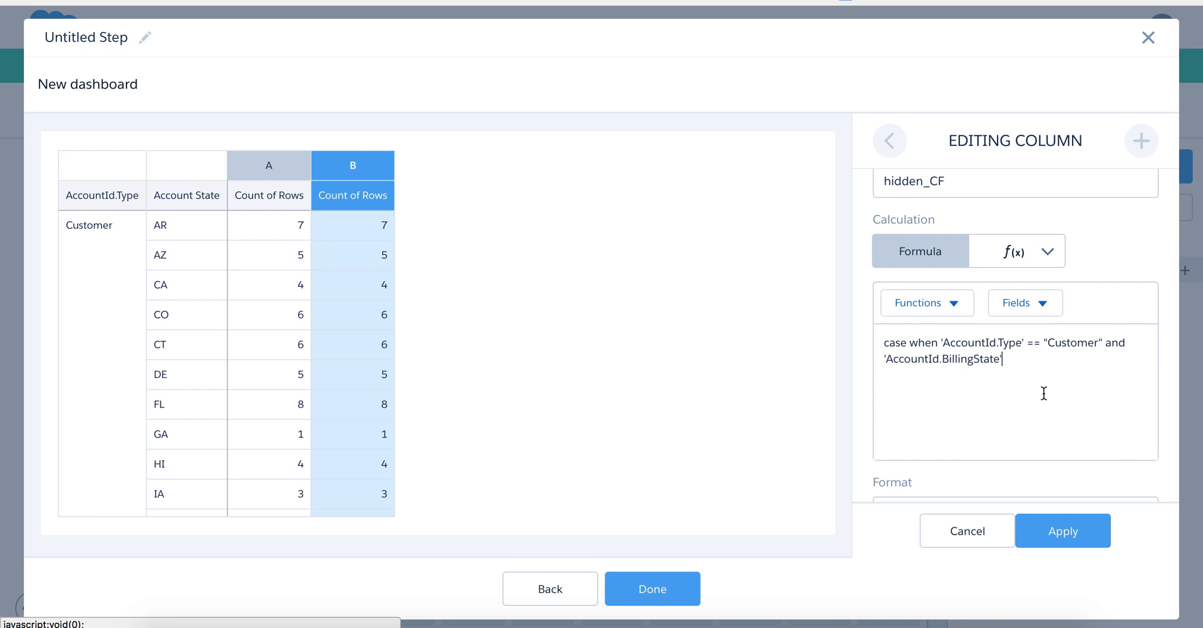
{"action": "left_click", "coordinate": [1040, 312]}
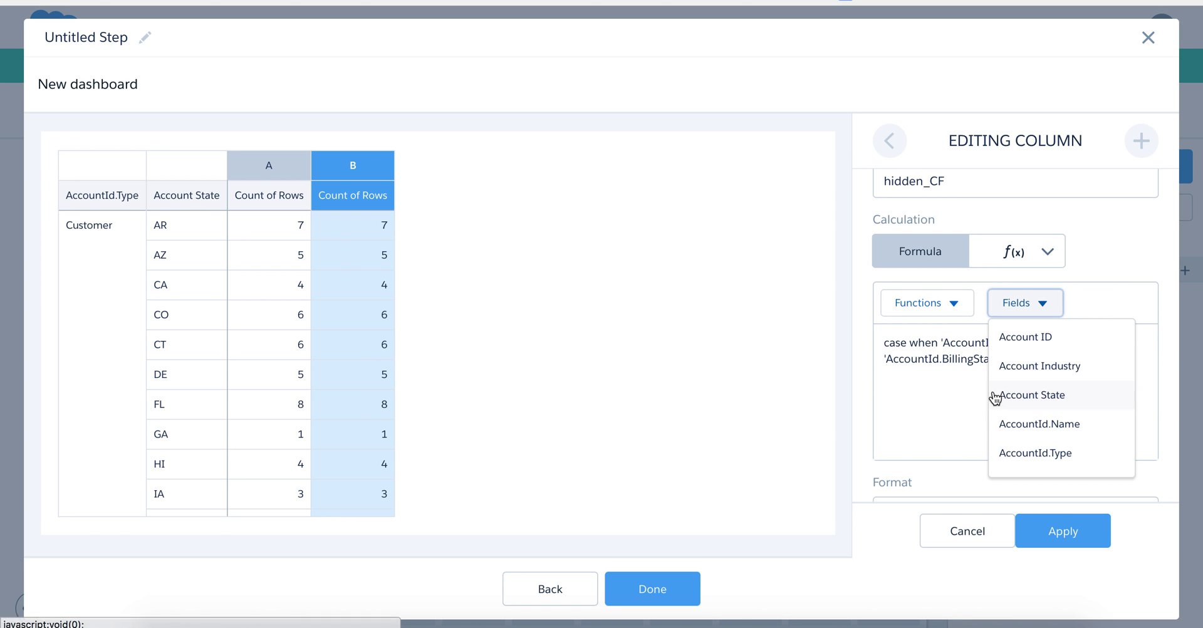
{"action": "left_click", "coordinate": [969, 373]}
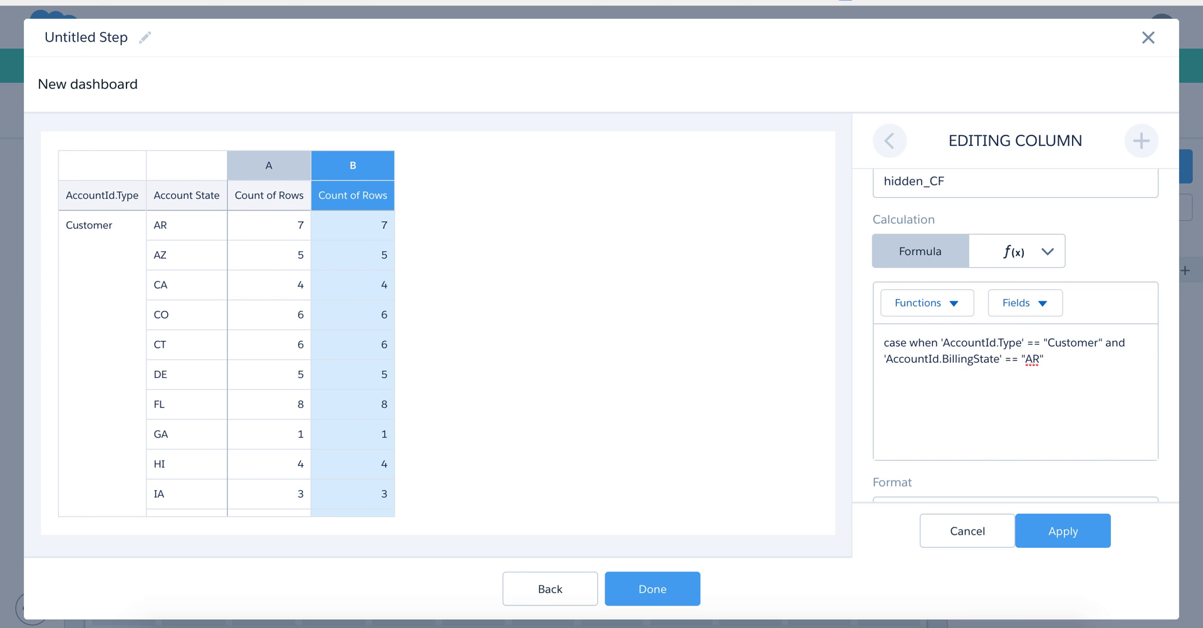
{"action": "type", "text": "then 1"}
Duplicate the clause, change AR to AZ in the copy, and apply the hidden_CF formula.
{"action": "key", "text": "ctrl+a"}
{"action": "key", "text": "ctrl+c"}
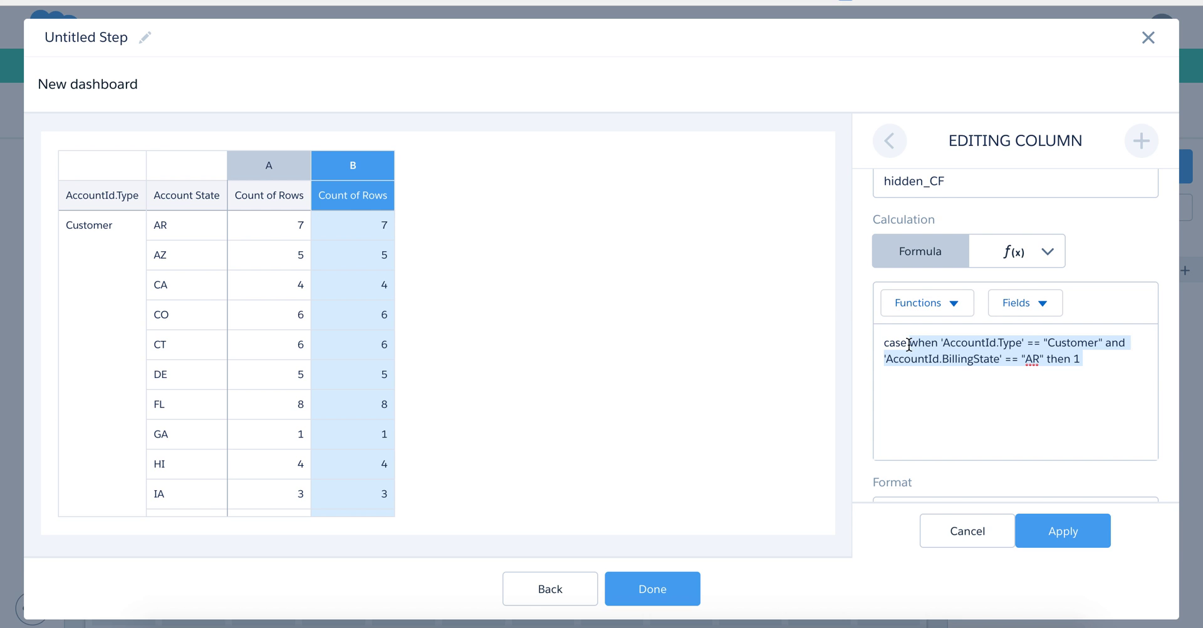
{"action": "left_click", "coordinate": [1098, 362]}
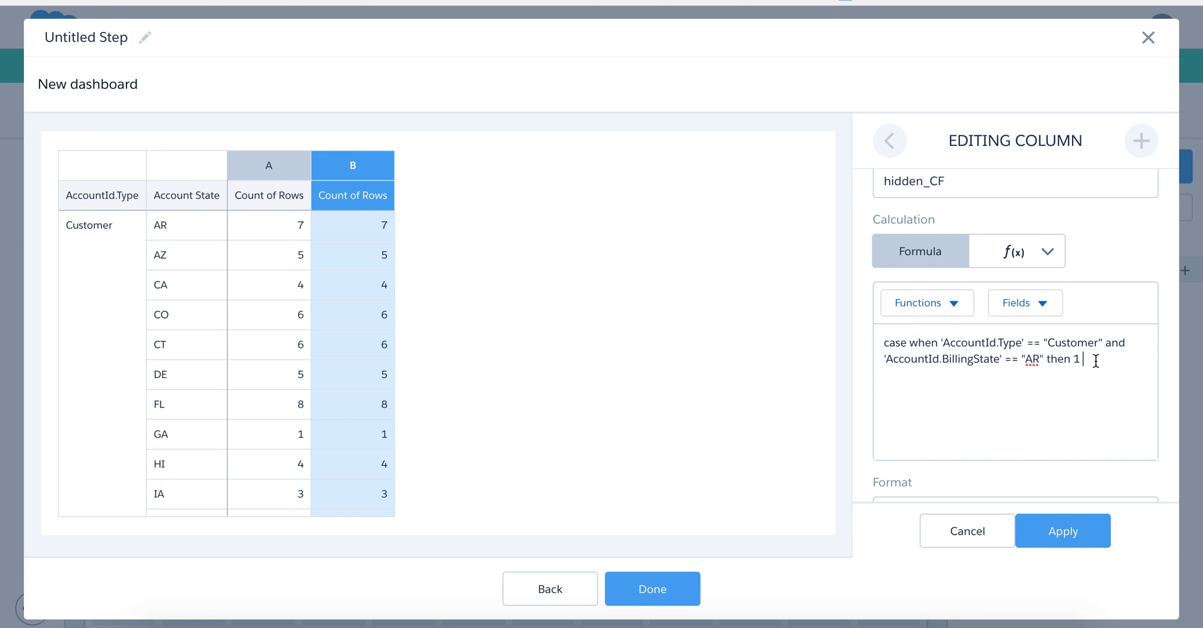
{"action": "key", "text": "ctrl+v"}
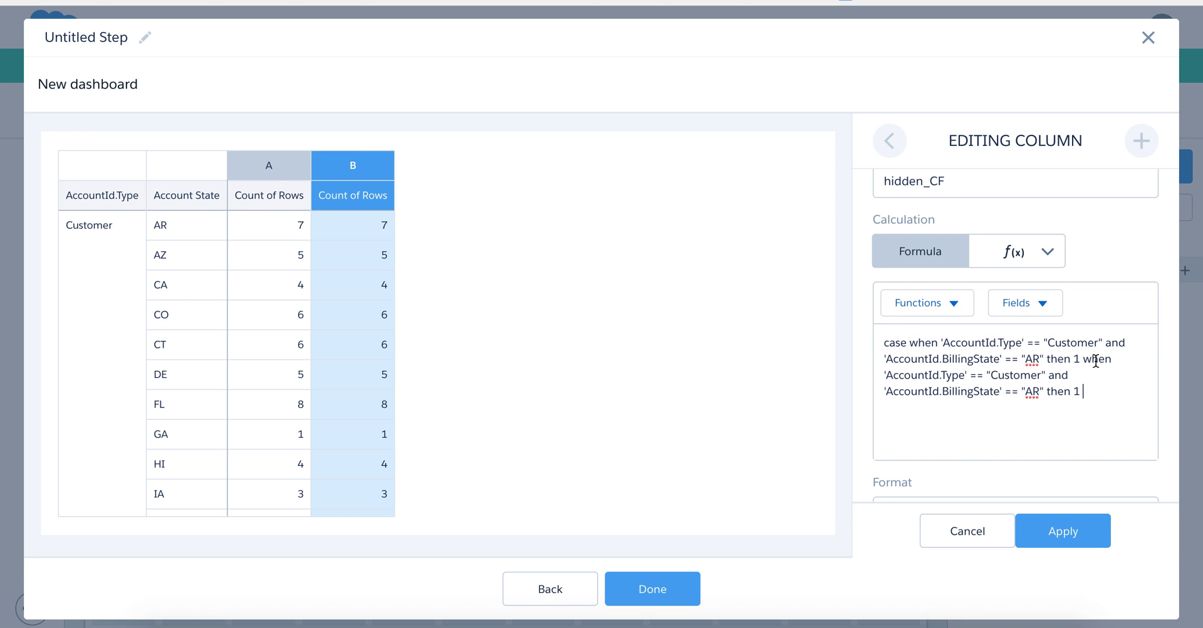
{"action": "left_click", "coordinate": [1039, 393]}
{"action": "key", "text": "BackSpace"}
{"action": "type", "text": "Z"}
{"action": "left_click", "coordinate": [1071, 530]}
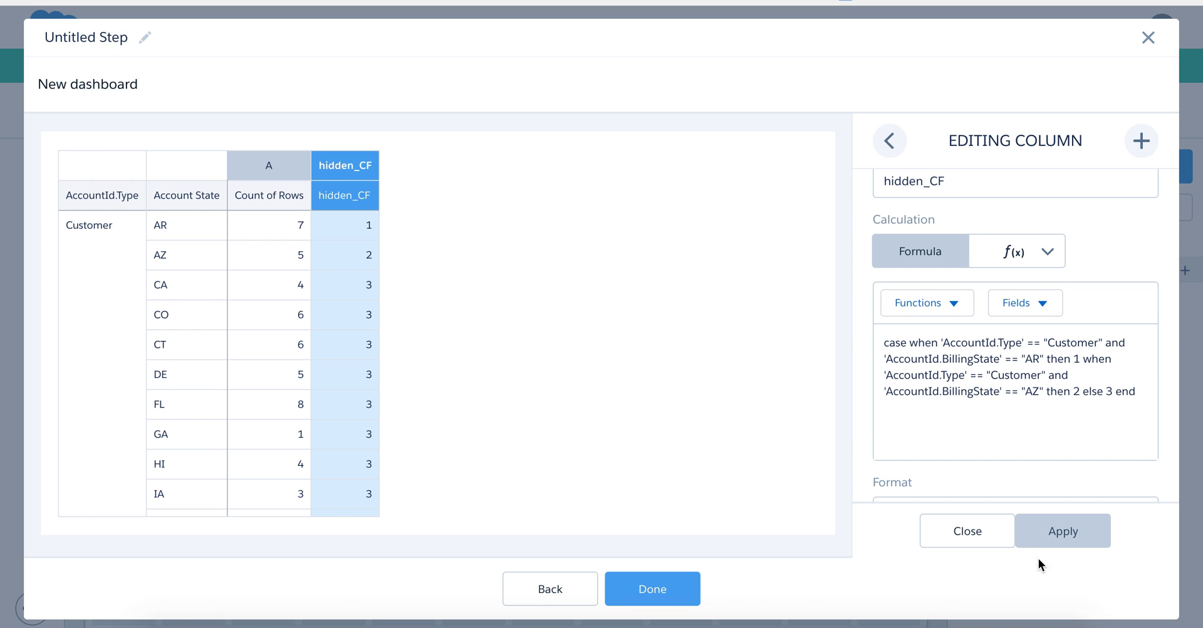
Hide the hidden_CF measure and display the step as a horizontal bar chart again.
{"action": "left_click", "coordinate": [966, 530]}
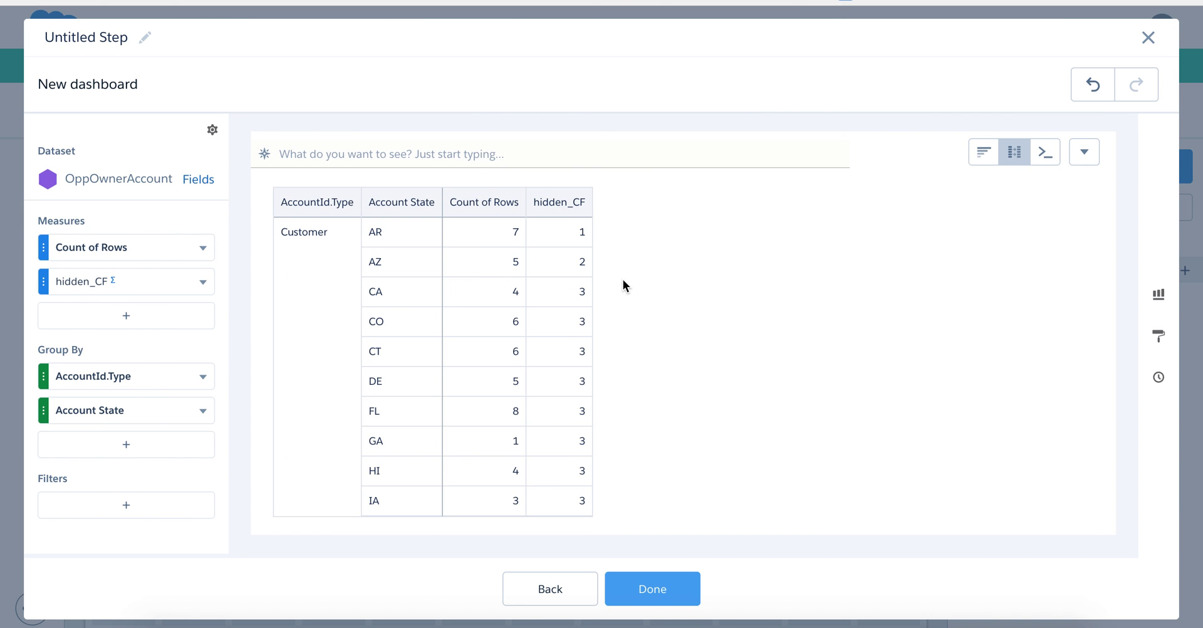
{"action": "left_click", "coordinate": [204, 286]}
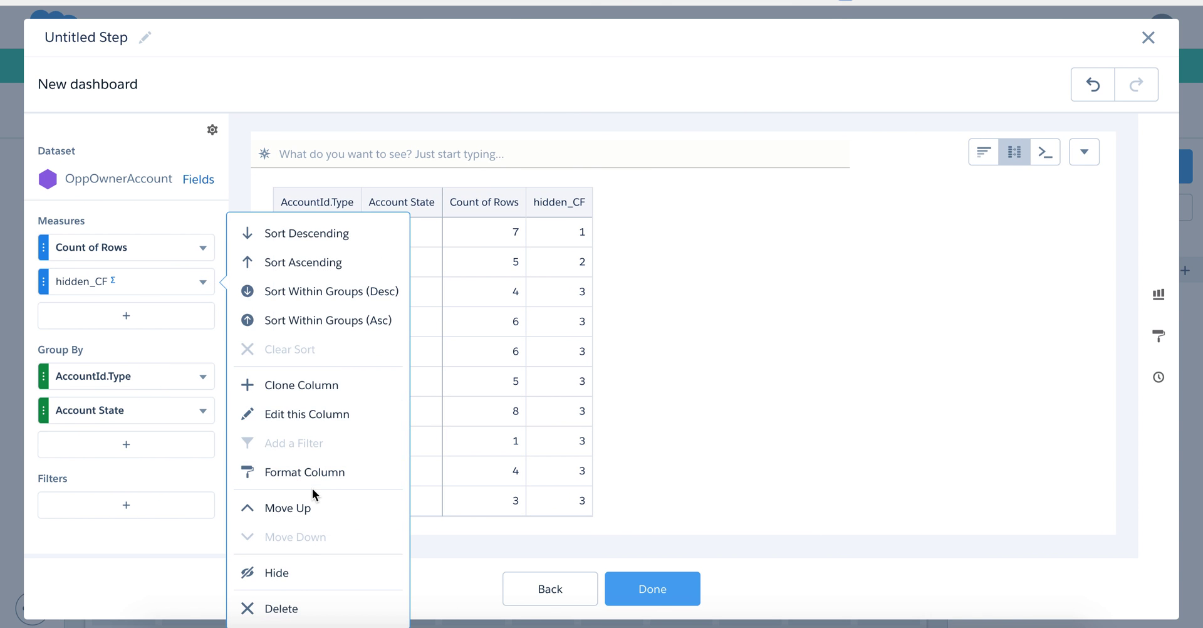
{"action": "left_click", "coordinate": [302, 570]}
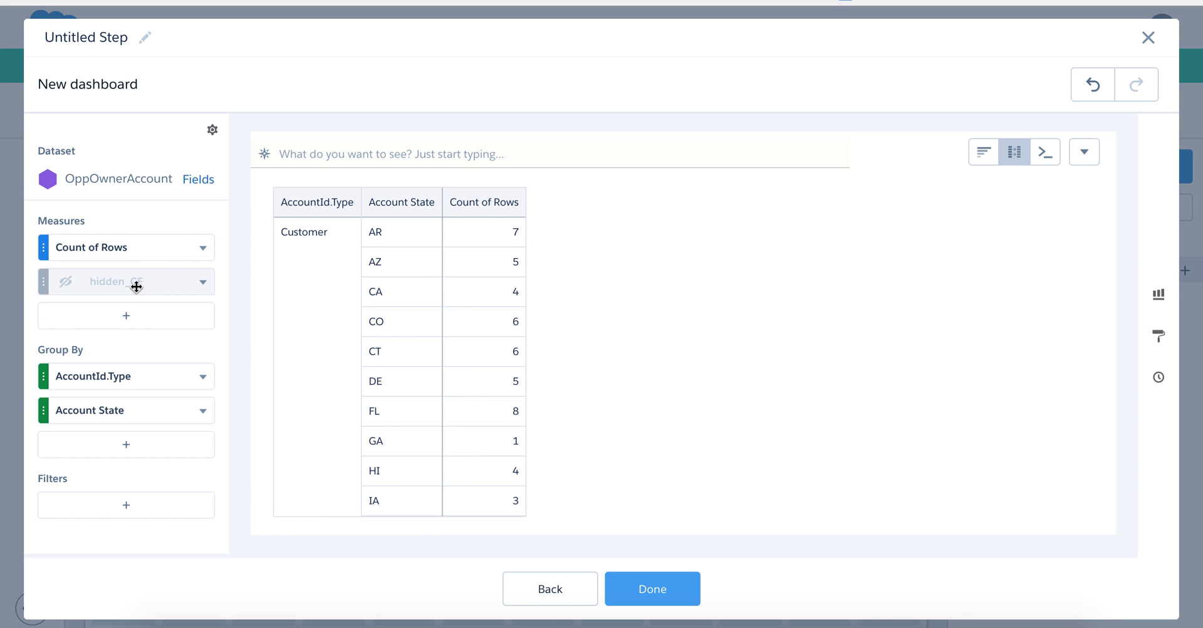
{"action": "left_click", "coordinate": [1159, 300]}
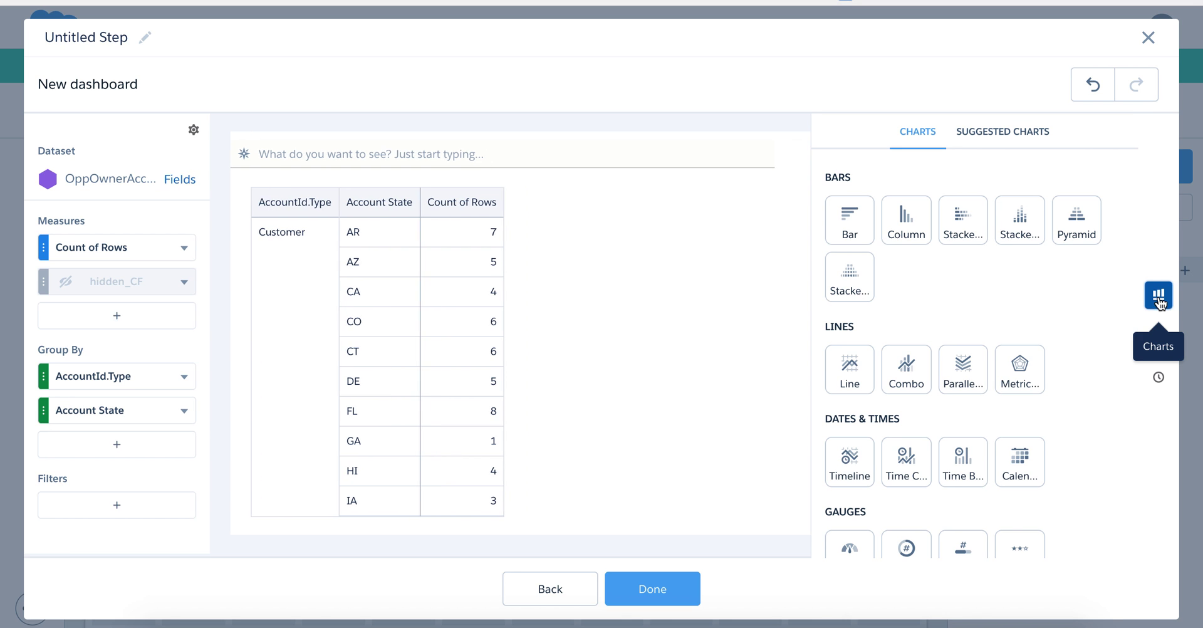
{"action": "left_click", "coordinate": [851, 216]}
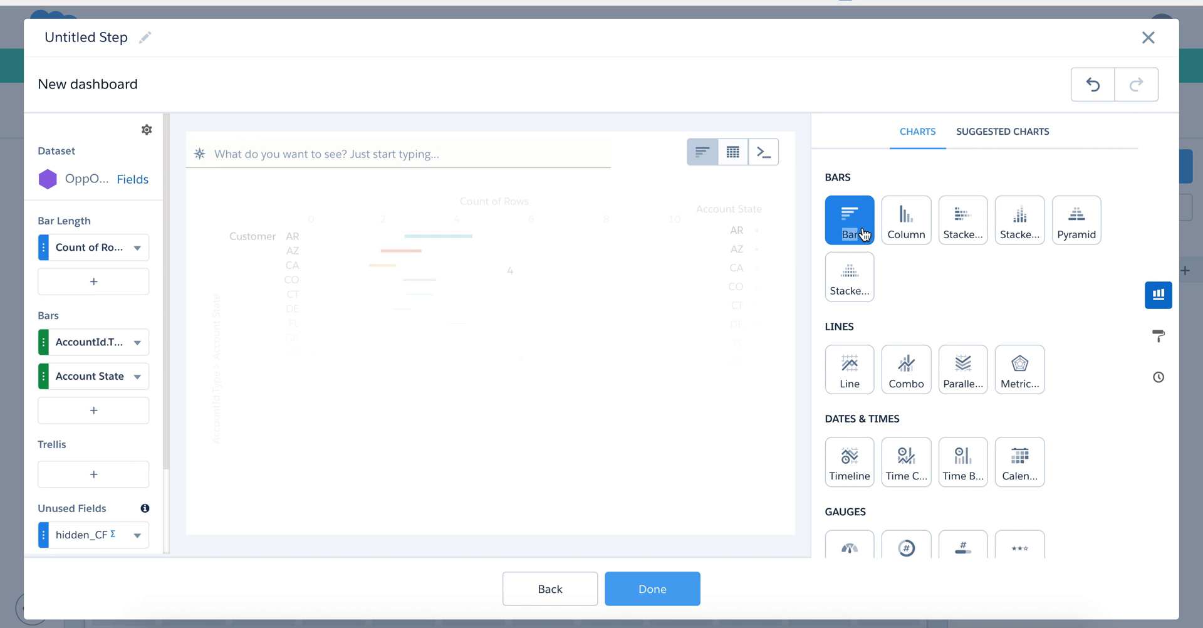
Place the AccountId_Type_Accou_1 step on the dashboard as a new, enlarged chart.
{"action": "left_click", "coordinate": [666, 592]}
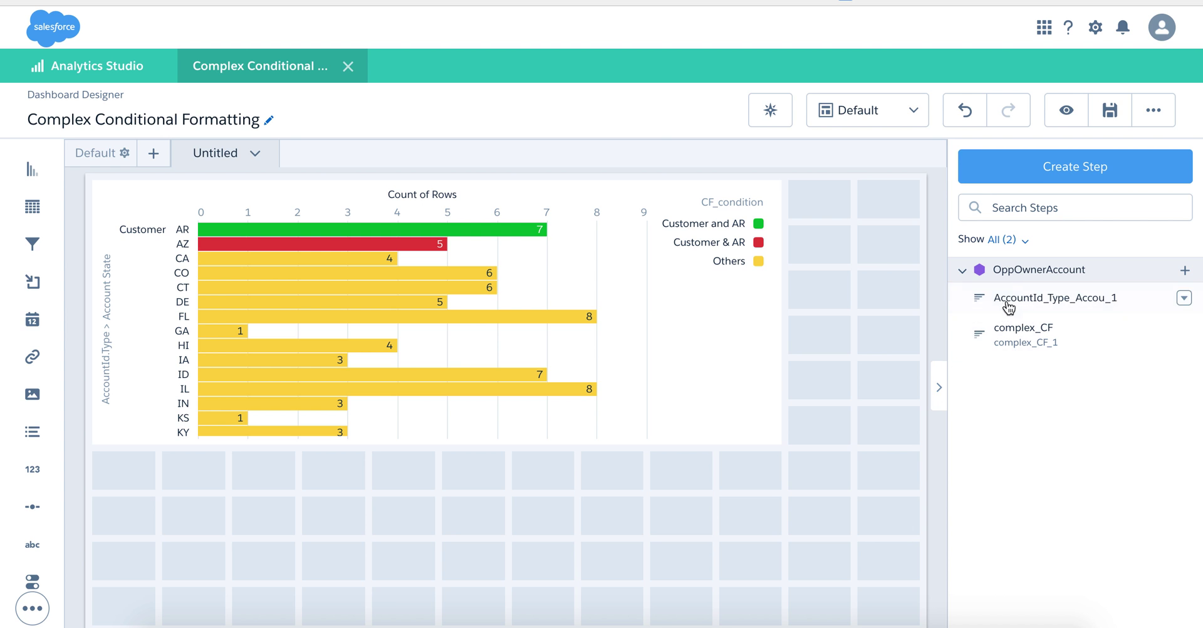
{"action": "left_click_drag", "start_coordinate": [1003, 303], "coordinate": [322, 483]}
{"action": "left_click_drag", "start_coordinate": [291, 446], "coordinate": [773, 559]}
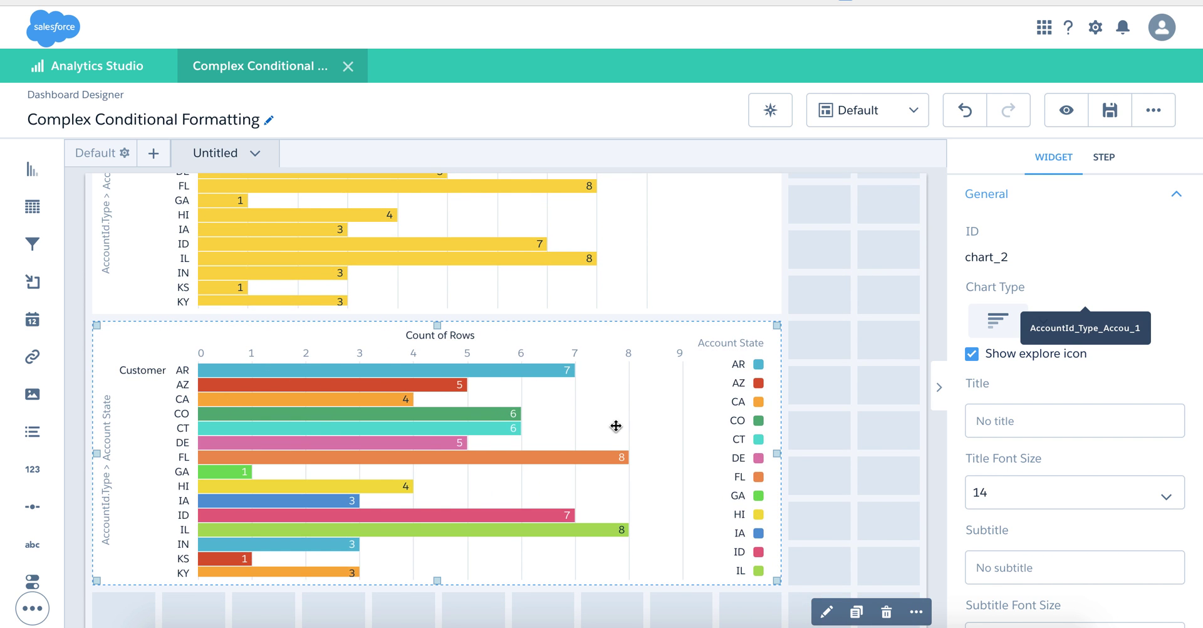
Add conditional formatting based on hidden_CF, using Bins instead of a gradient.
{"action": "scroll", "coordinate": [1078, 360], "scroll_direction": "down", "scroll_amount": 10}
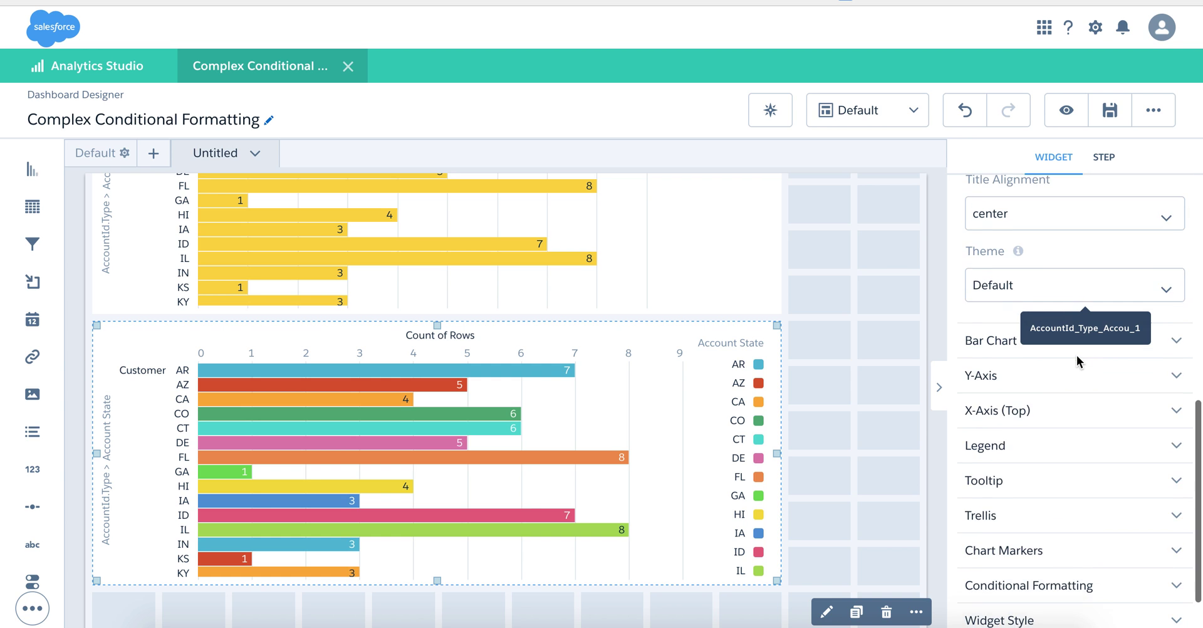
{"action": "left_click", "coordinate": [1043, 529]}
{"action": "scroll", "coordinate": [1044, 530], "scroll_direction": "down", "scroll_amount": 3}
{"action": "left_click", "coordinate": [1040, 451]}
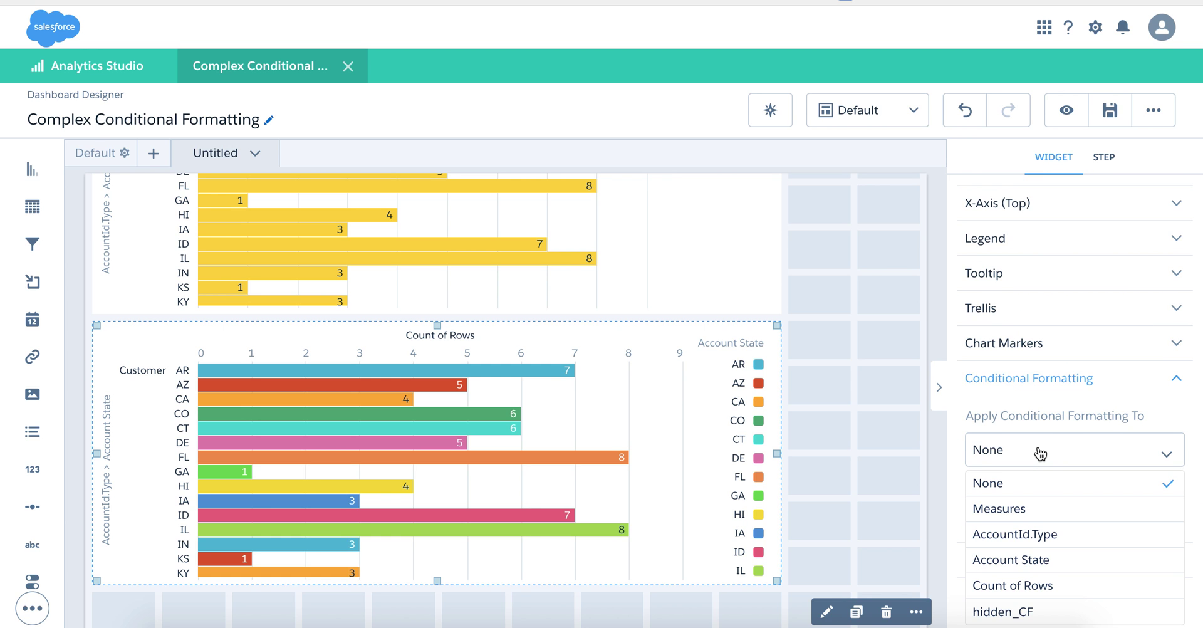
{"action": "left_click", "coordinate": [1021, 612]}
{"action": "scroll", "coordinate": [882, 426], "scroll_direction": "down", "scroll_amount": 4}
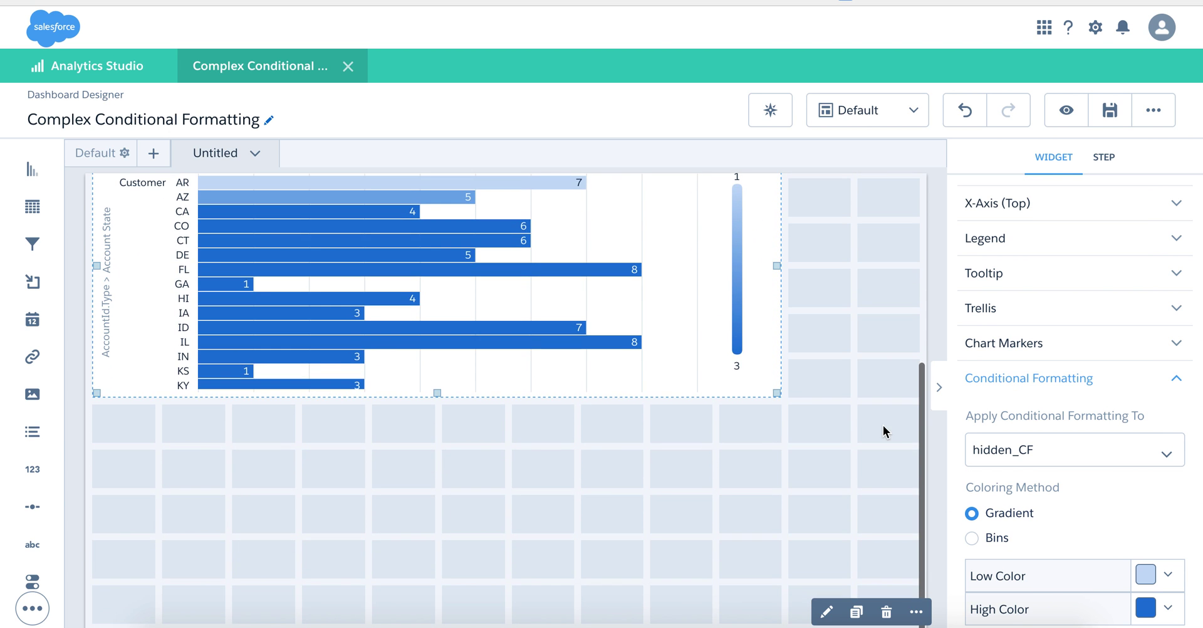
{"action": "scroll", "coordinate": [733, 451], "scroll_direction": "up", "scroll_amount": 3}
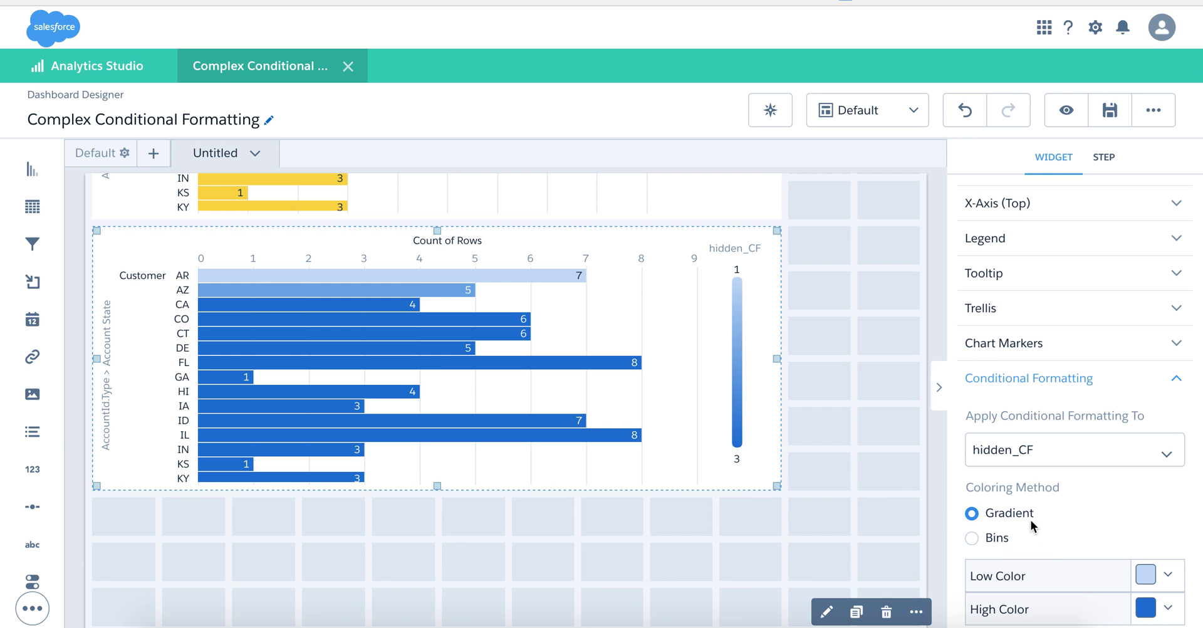
{"action": "left_click", "coordinate": [972, 539]}
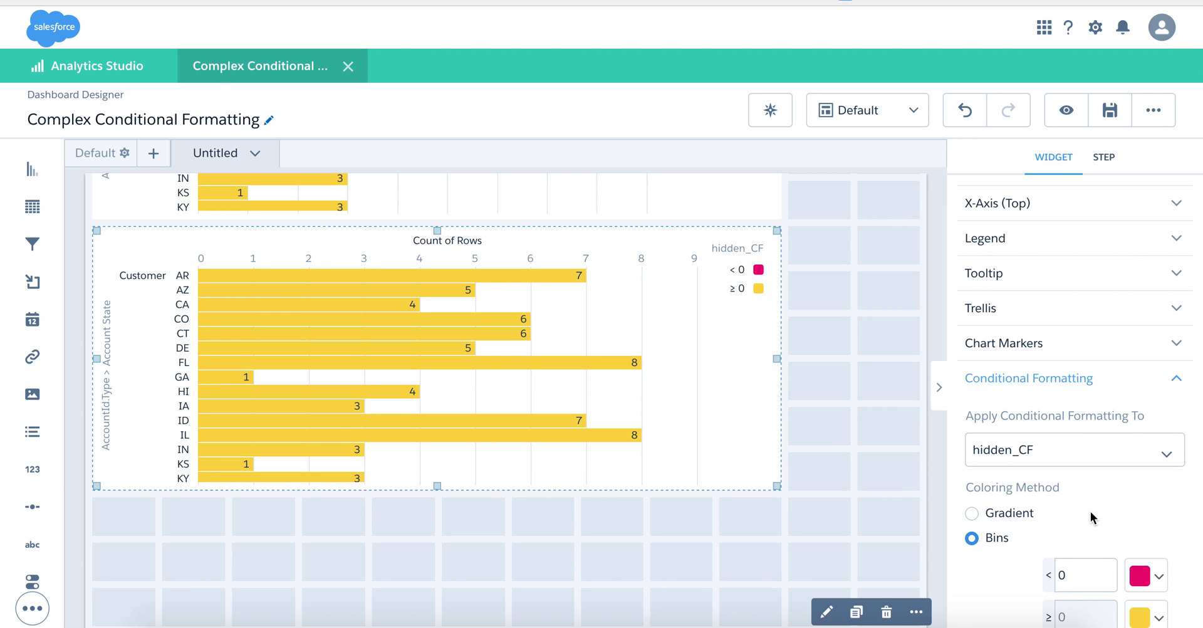
{"action": "scroll", "coordinate": [1092, 517], "scroll_direction": "down", "scroll_amount": 1}
{"action": "left_click", "coordinate": [1077, 532]}
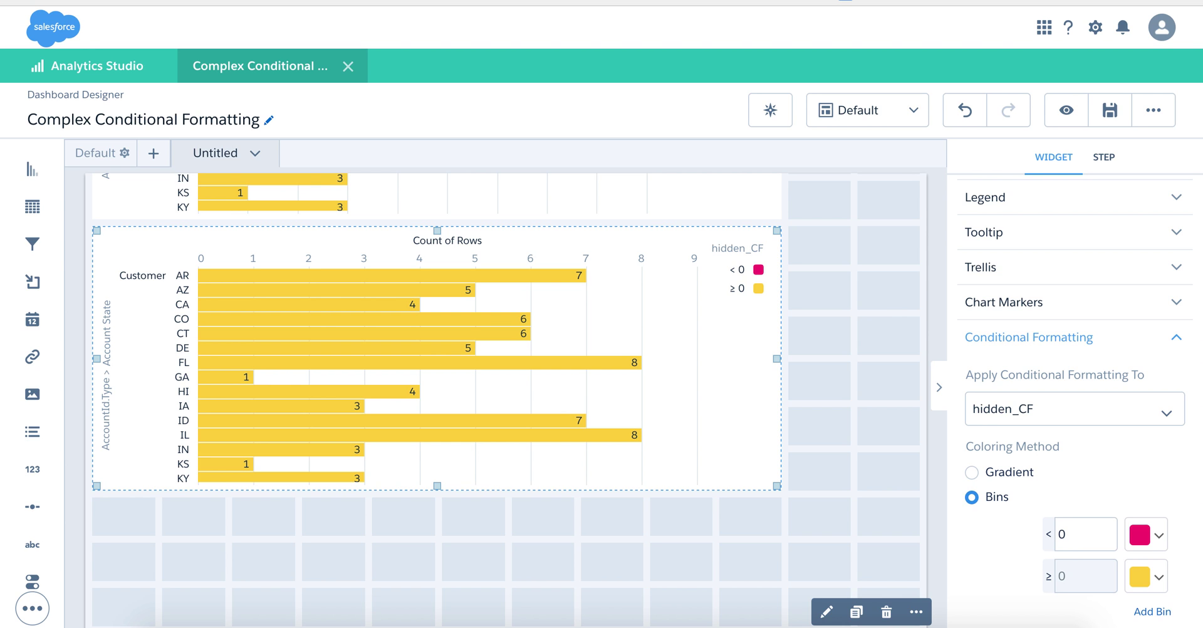
Set the first bin to values below 2, labelled 'Customer & AR', coloured dark green.
{"action": "type", "text": "2"}
{"action": "key", "text": "BackSpace"}
{"action": "key", "text": "BackSpace"}
{"action": "type", "text": "2"}
{"action": "left_click", "coordinate": [1159, 536]}
{"action": "scroll", "coordinate": [1162, 542], "scroll_direction": "down", "scroll_amount": 2}
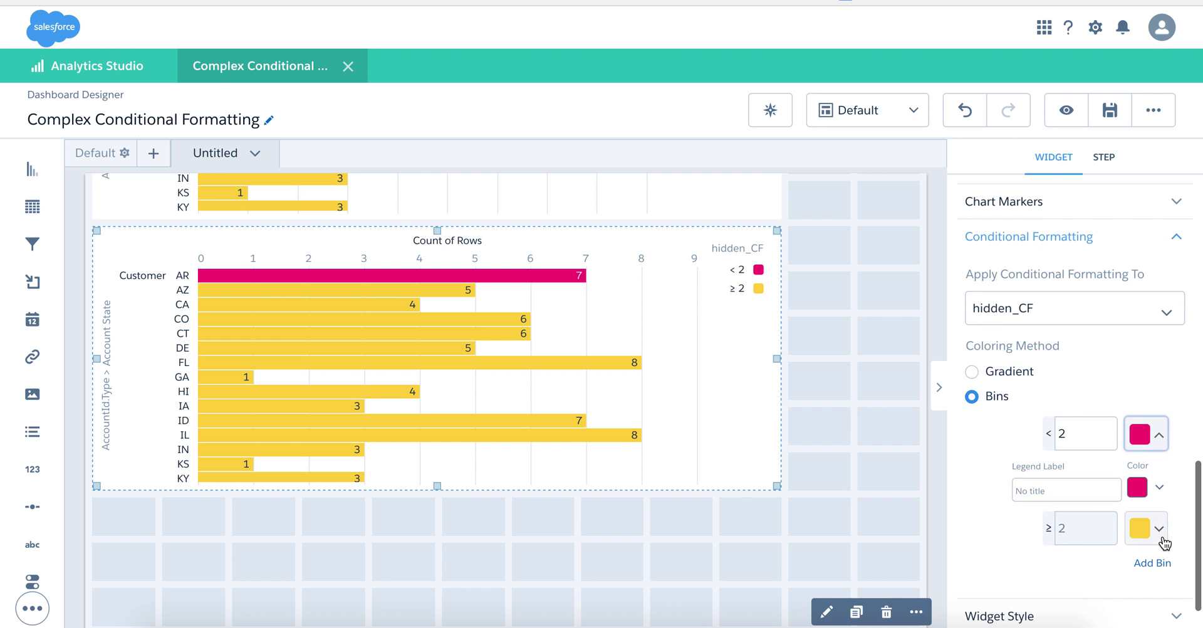
{"action": "left_click", "coordinate": [1076, 492]}
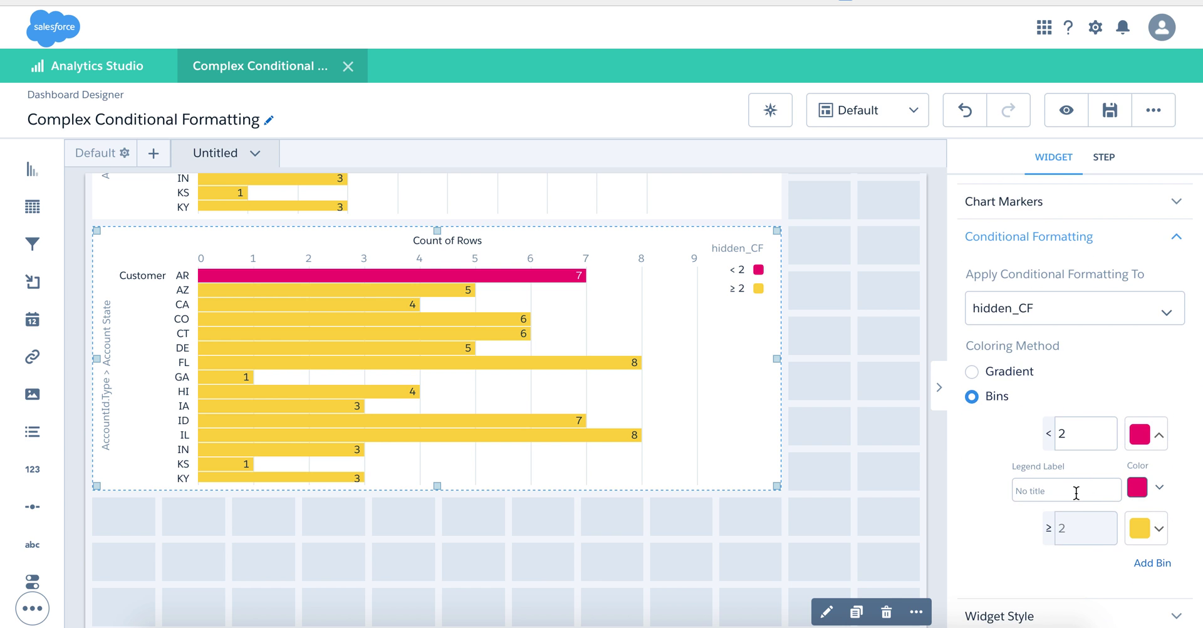
{"action": "type", "text": "Customer &"}
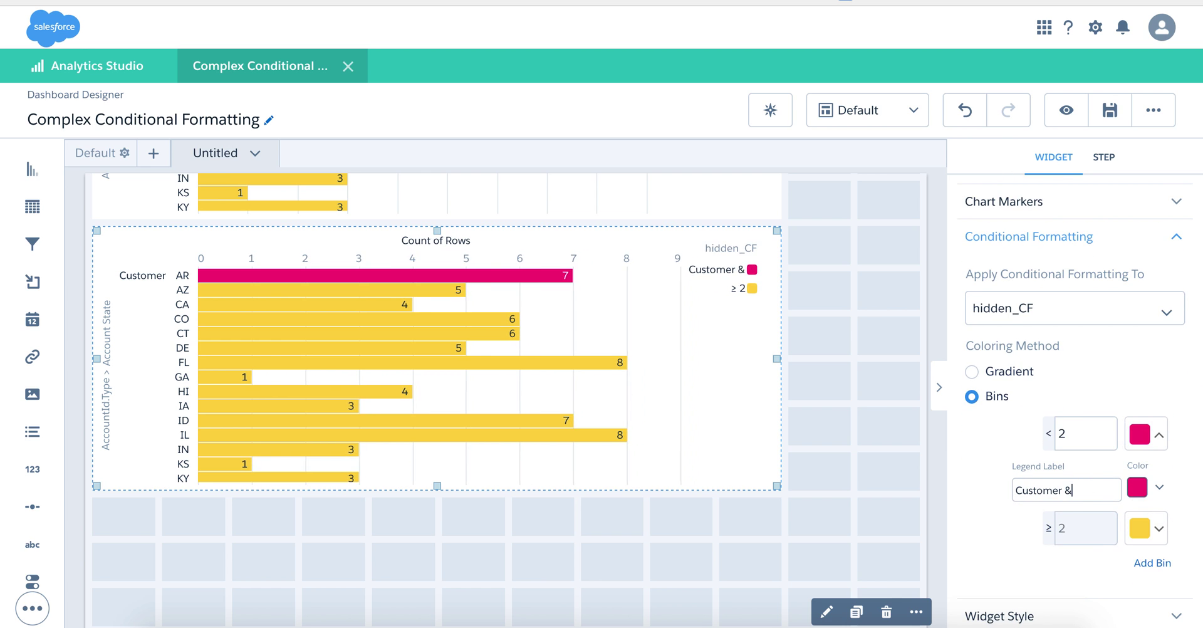
{"action": "type", "text": " AR"}
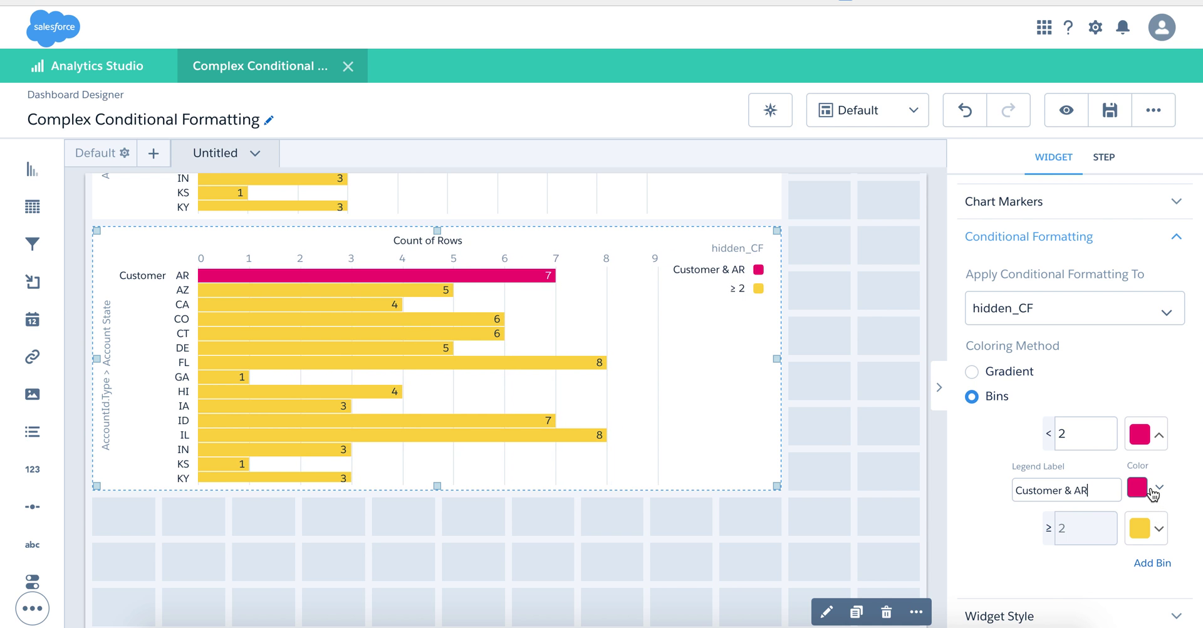
{"action": "left_click", "coordinate": [1151, 492]}
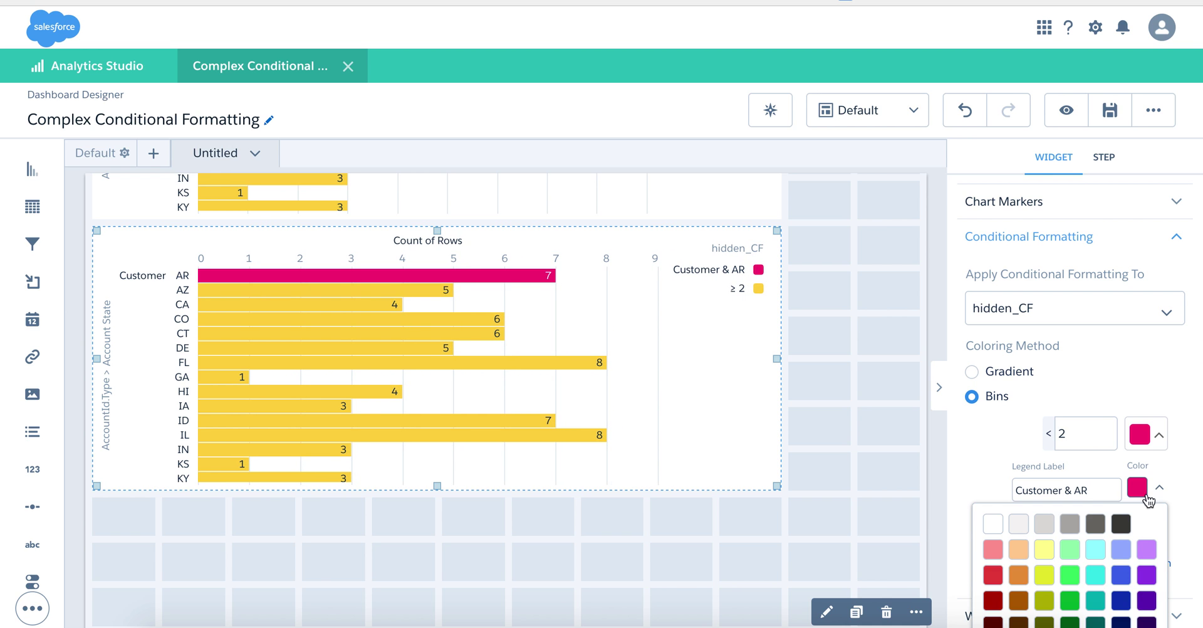
{"action": "left_click", "coordinate": [1072, 581]}
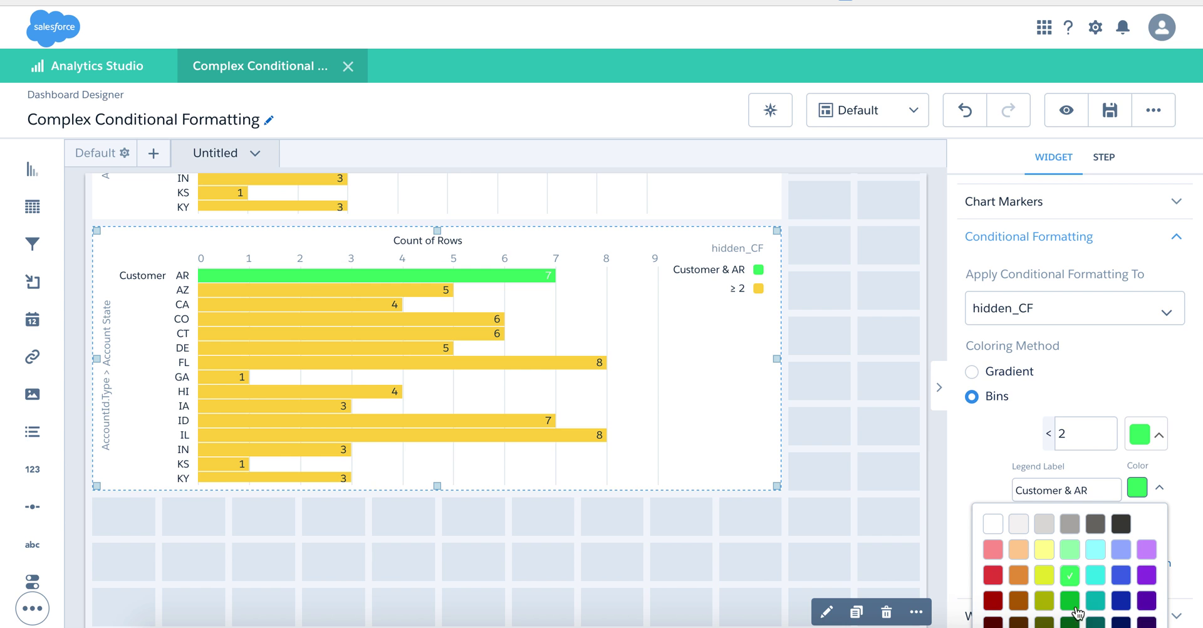
{"action": "left_click", "coordinate": [1071, 601]}
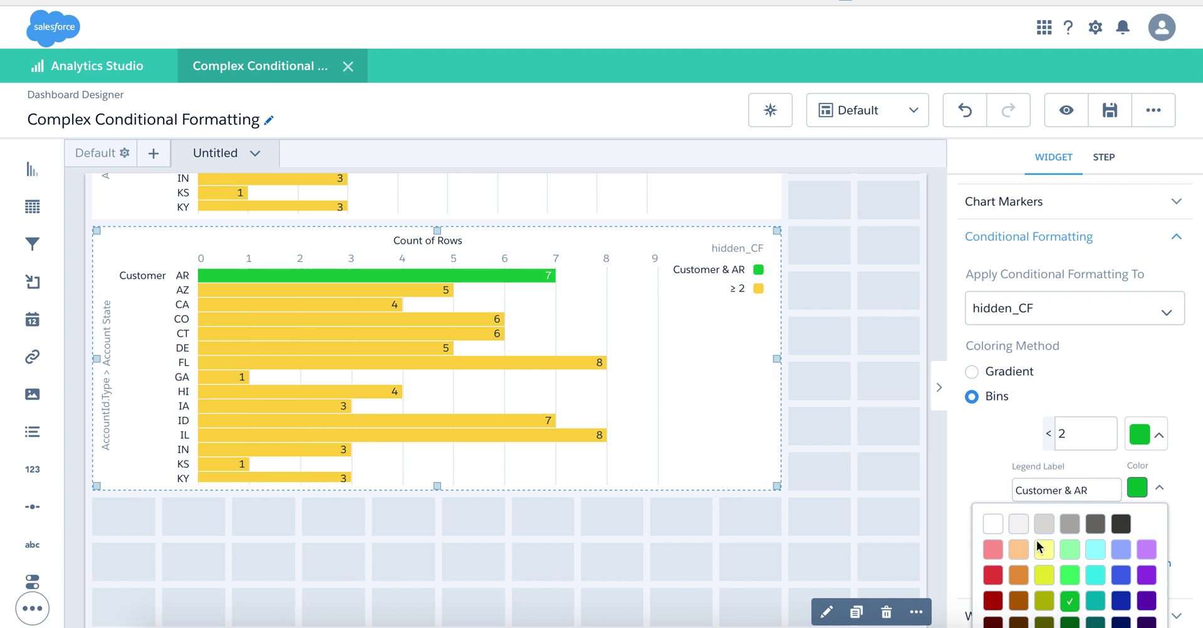
{"action": "left_click", "coordinate": [1160, 488]}
{"action": "scroll", "coordinate": [1171, 495], "scroll_direction": "down", "scroll_amount": 1}
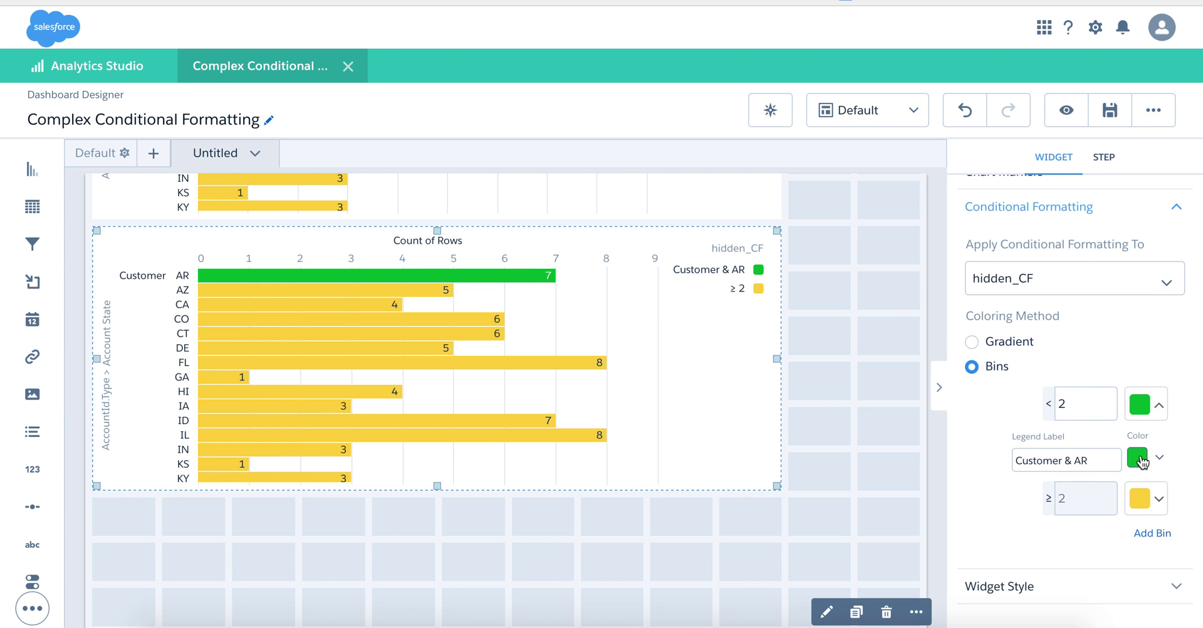
Add a bin from 2 to below 3, coloured red and labelled 'Customer & AZ'.
{"action": "left_click", "coordinate": [1155, 532]}
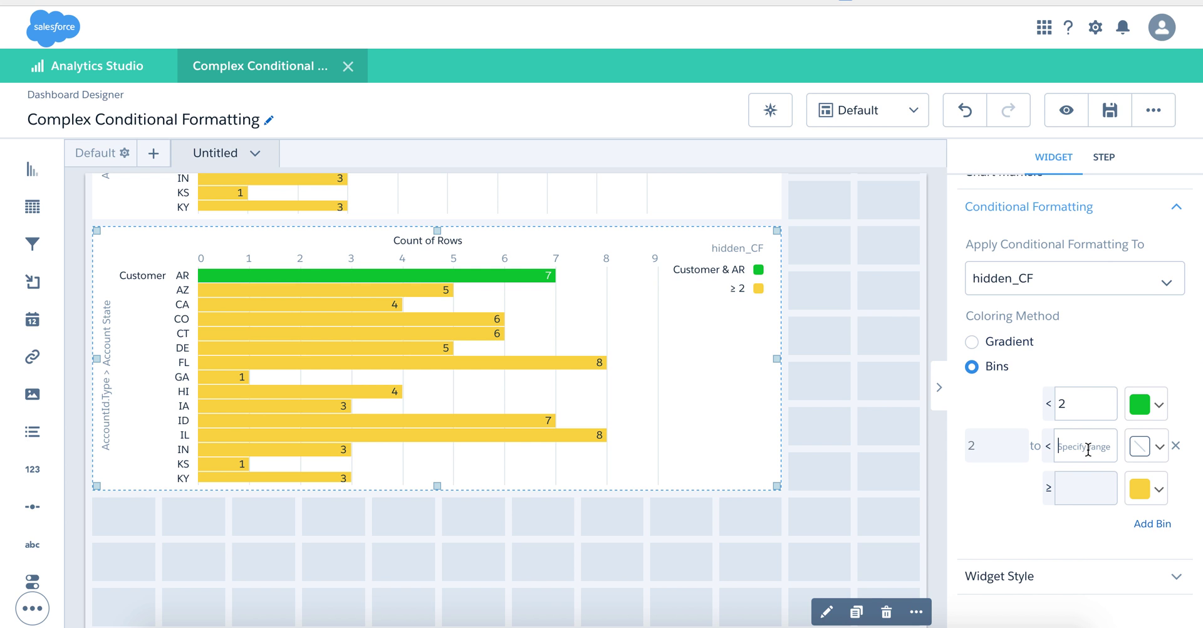
{"action": "type", "text": "3"}
{"action": "left_click", "coordinate": [1156, 459]}
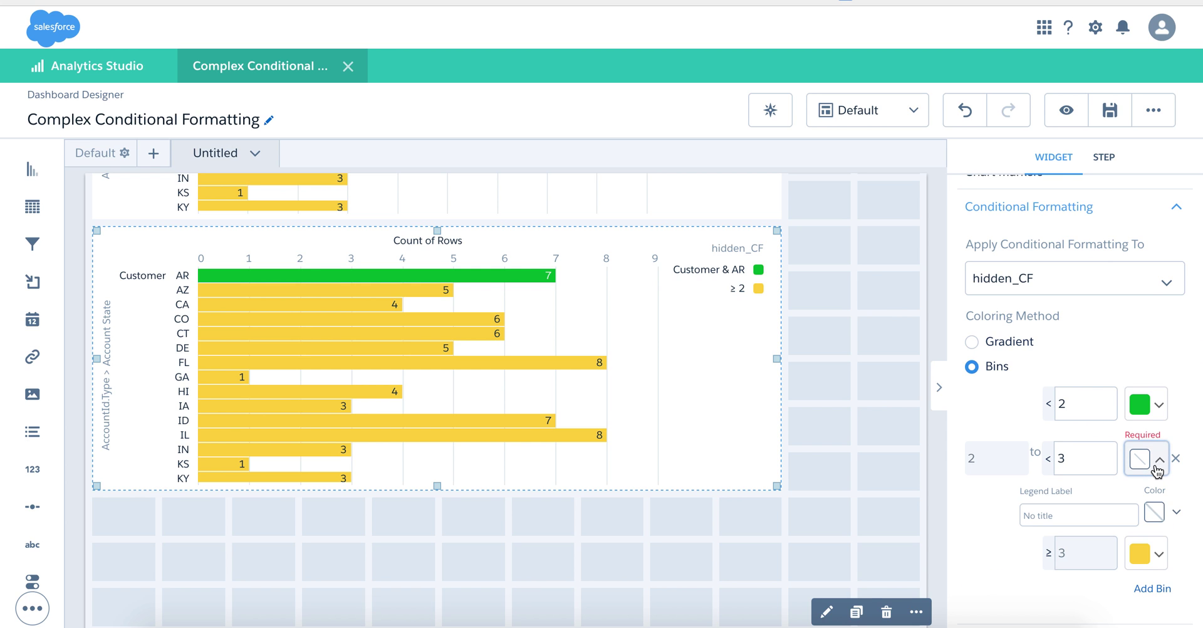
{"action": "left_click", "coordinate": [1160, 514]}
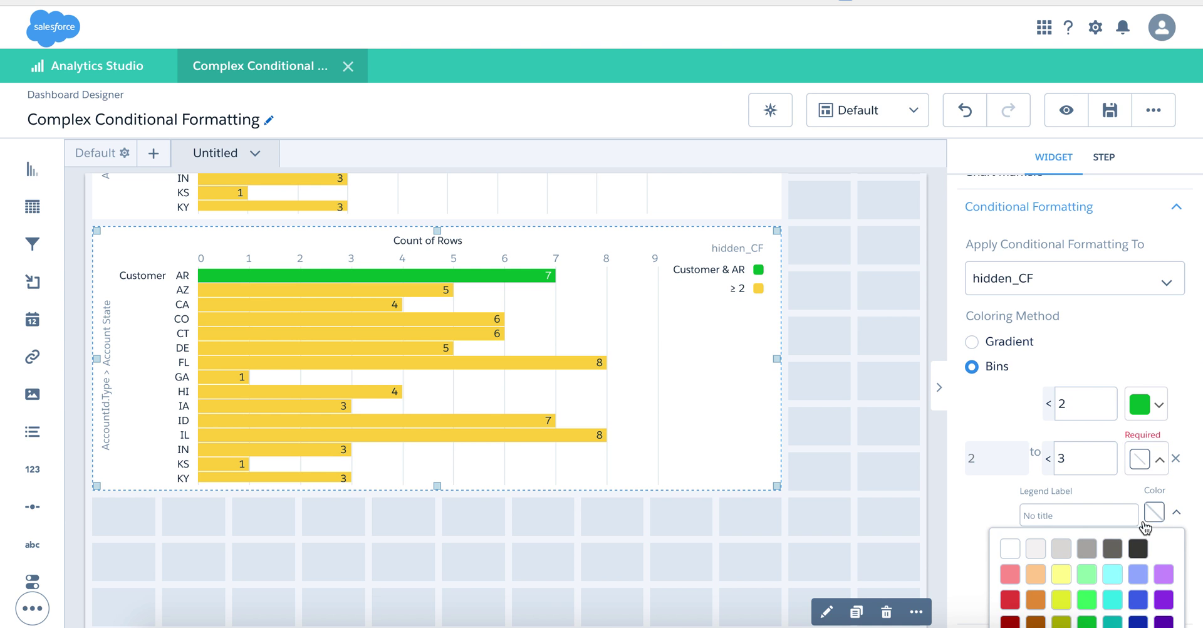
{"action": "left_click", "coordinate": [1010, 589]}
{"action": "left_click", "coordinate": [1042, 501]}
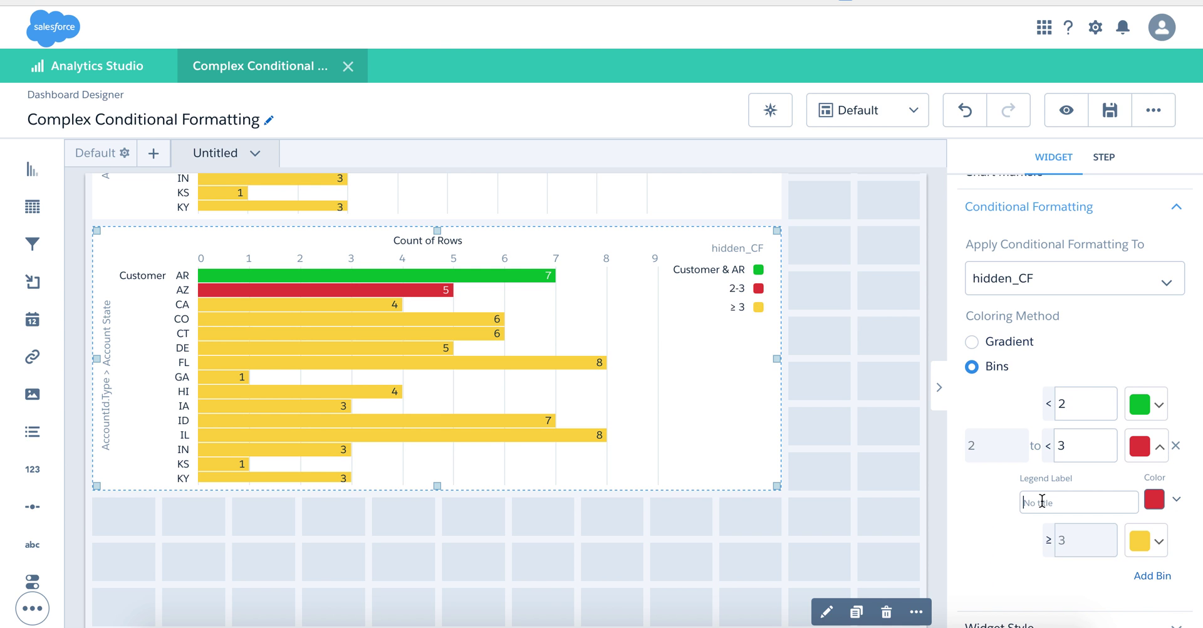
{"action": "type", "text": "Customer & AZ"}
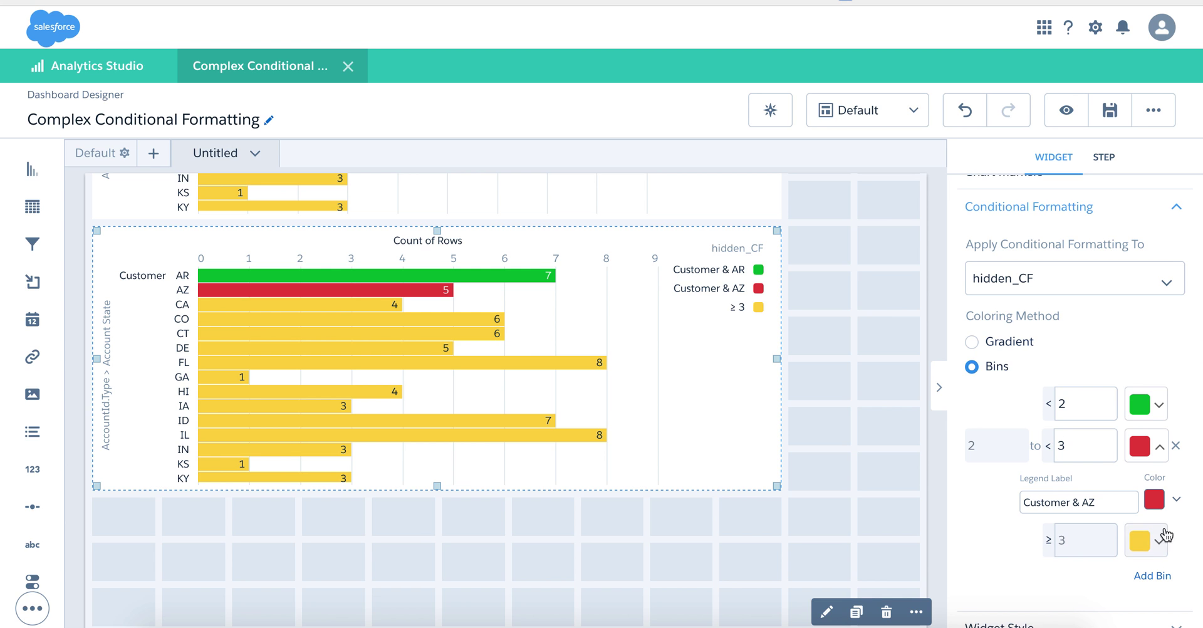
{"action": "left_click", "coordinate": [1161, 458]}
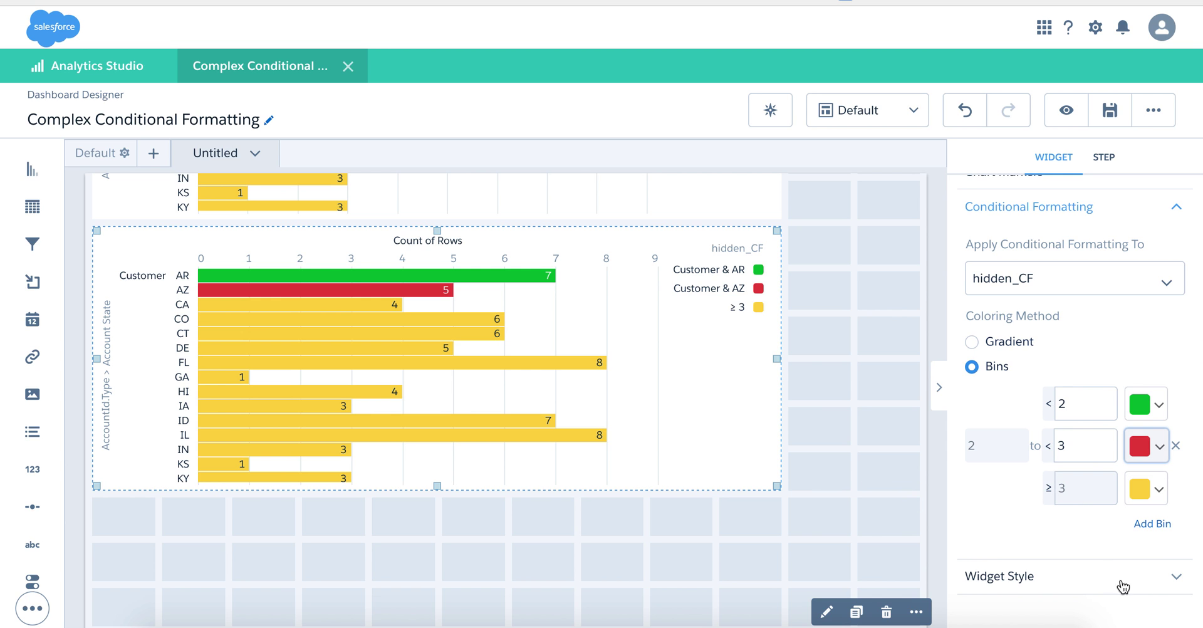
{"action": "left_click", "coordinate": [846, 528]}
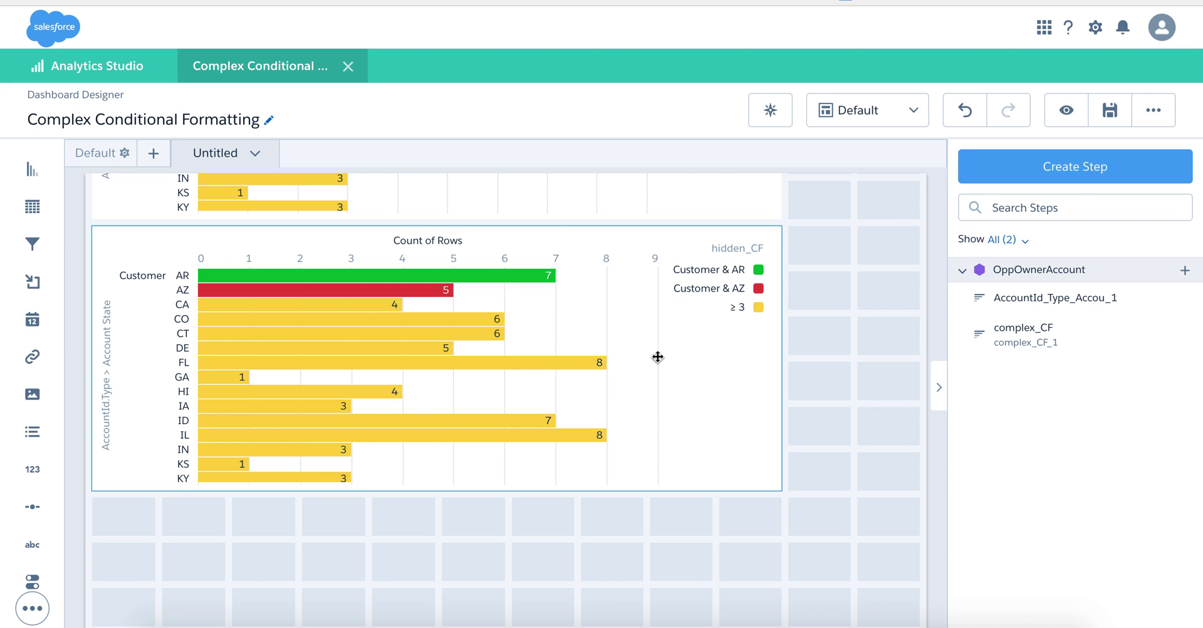
Preview the dashboard and check the bar tooltips: AR green, AZ red, others yellow.
{"action": "left_click", "coordinate": [1074, 115]}
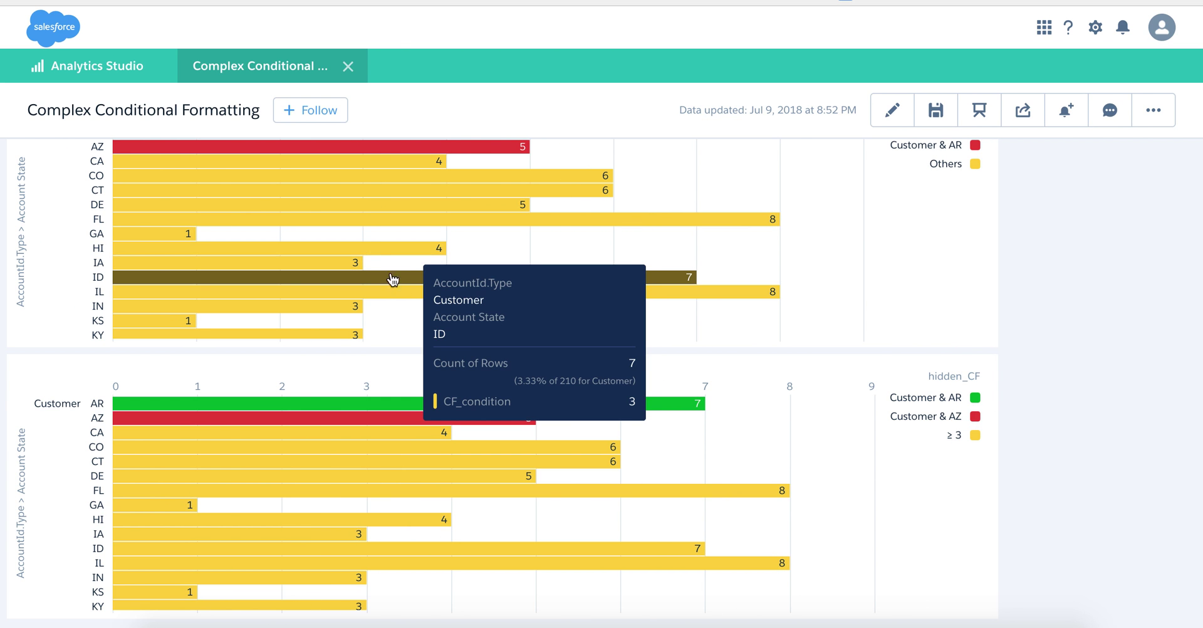
{"action": "scroll", "coordinate": [1012, 328], "scroll_direction": "up", "scroll_amount": 1}
{"action": "scroll", "coordinate": [1012, 327], "scroll_direction": "down", "scroll_amount": 1}
{"action": "scroll", "coordinate": [1012, 328], "scroll_direction": "up", "scroll_amount": 1}
{"action": "scroll", "coordinate": [1012, 321], "scroll_direction": "down", "scroll_amount": 1}
{"action": "mouse_move", "coordinate": [128, 409]}
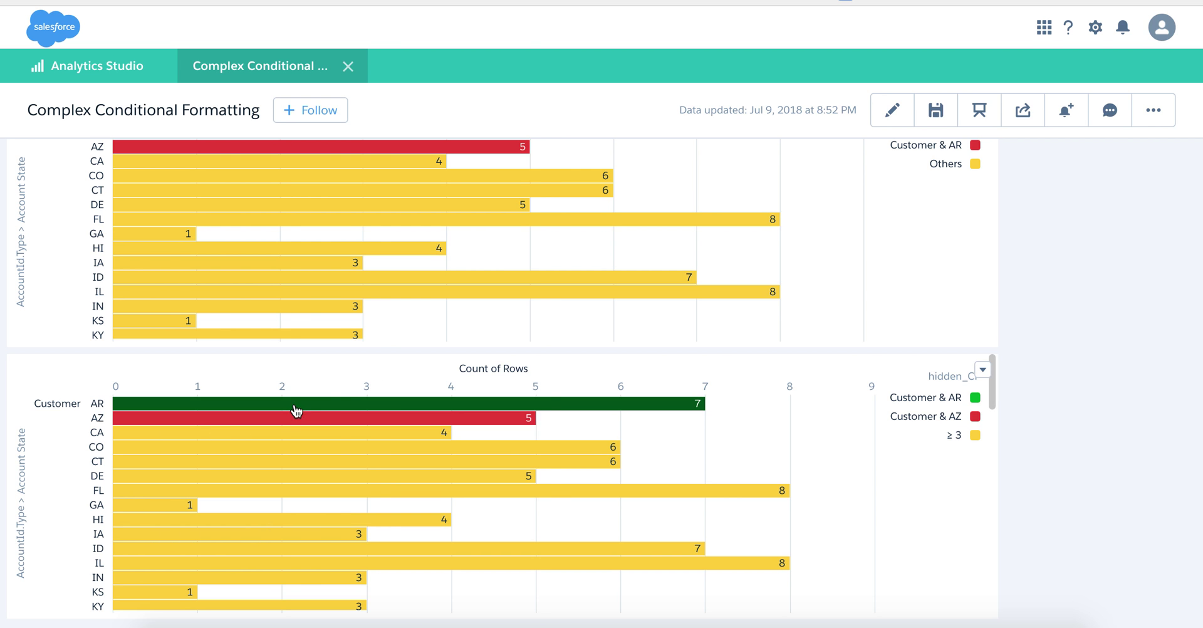
{"action": "mouse_move", "coordinate": [485, 419]}
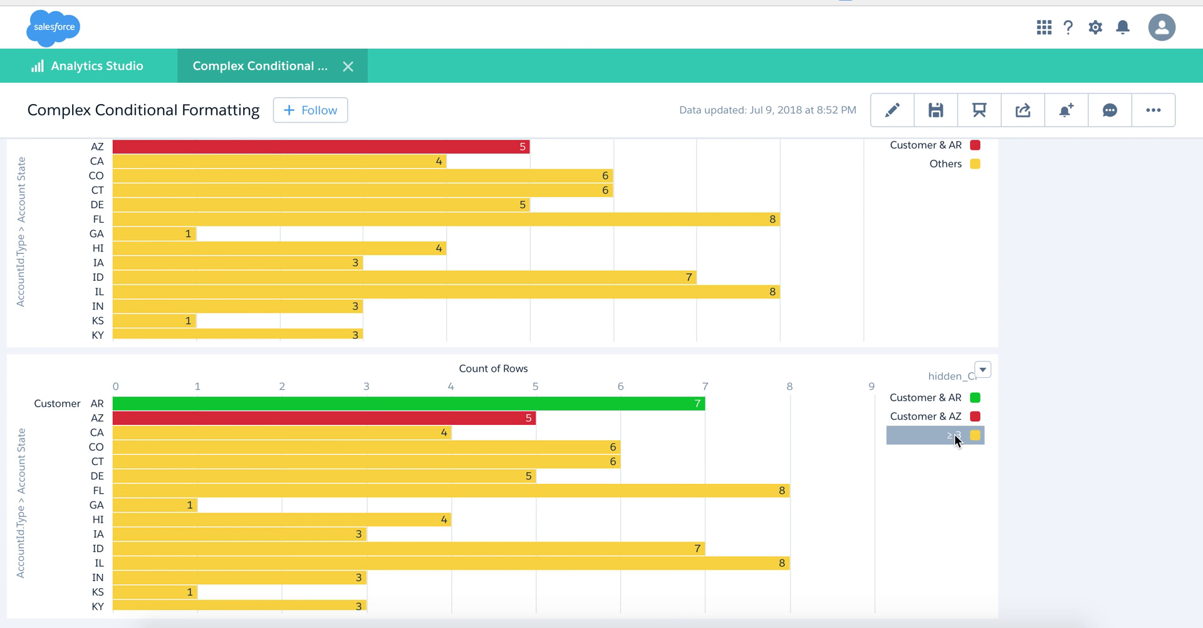
Return to editing and give the second chart's ≥ 3 bin the legend label 'Others'.
{"action": "left_click", "coordinate": [905, 117]}
{"action": "left_click", "coordinate": [770, 439]}
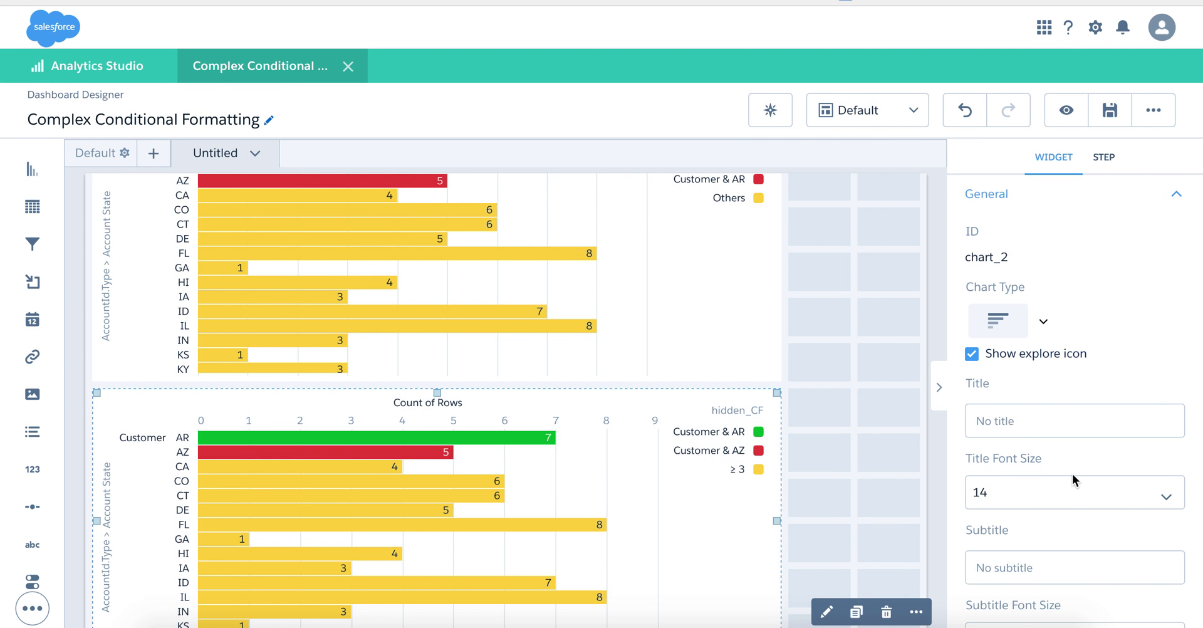
{"action": "scroll", "coordinate": [1075, 477], "scroll_direction": "down", "scroll_amount": 5}
{"action": "left_click", "coordinate": [1063, 525]}
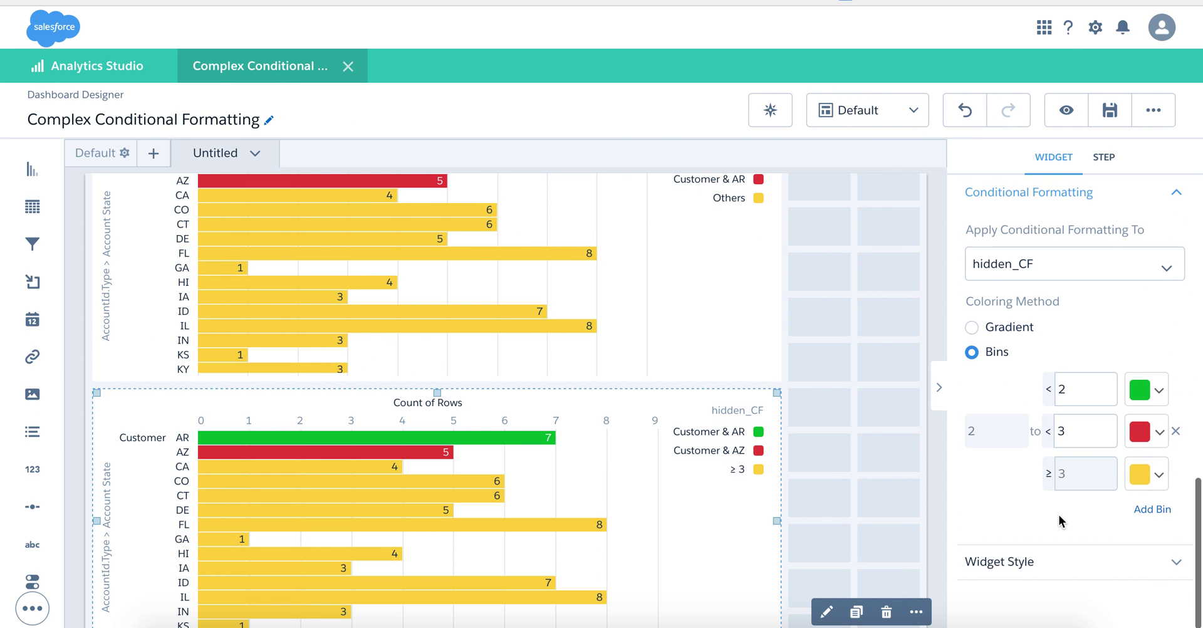
{"action": "left_click", "coordinate": [1128, 476]}
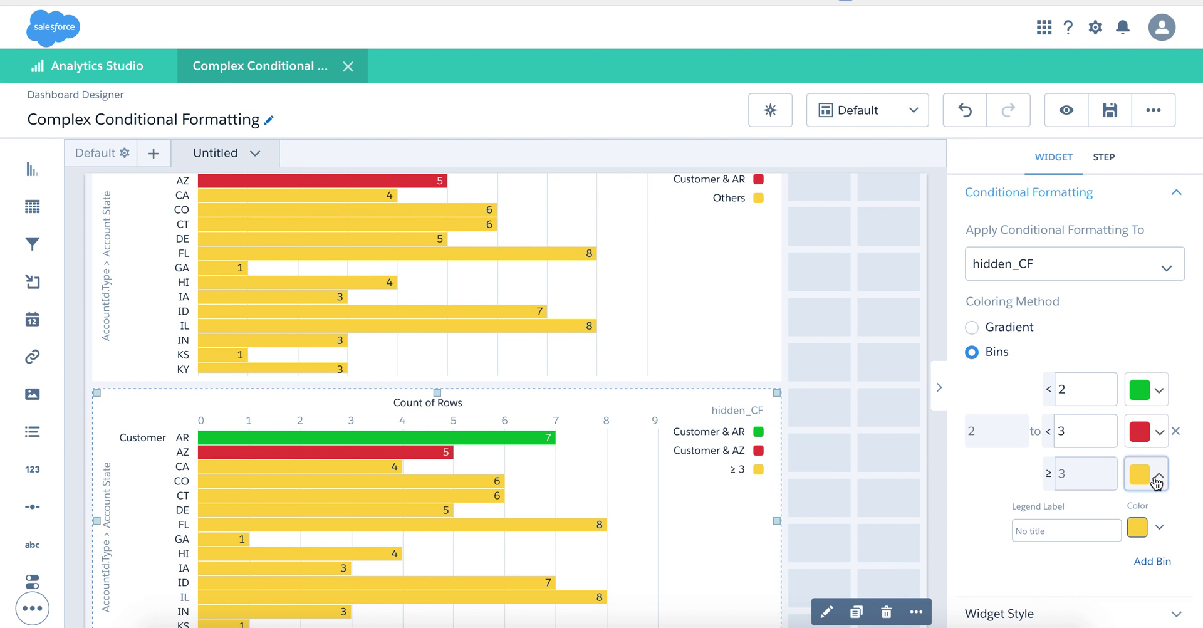
{"action": "left_click", "coordinate": [1064, 531]}
{"action": "type", "text": "Others"}
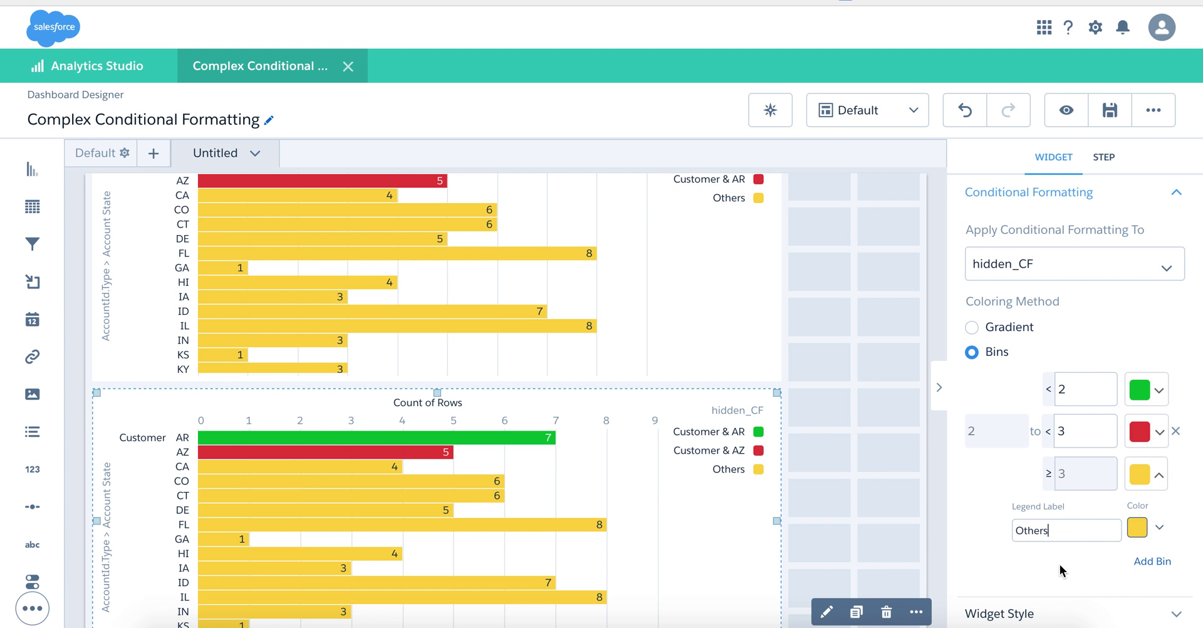
{"action": "left_click", "coordinate": [874, 473]}
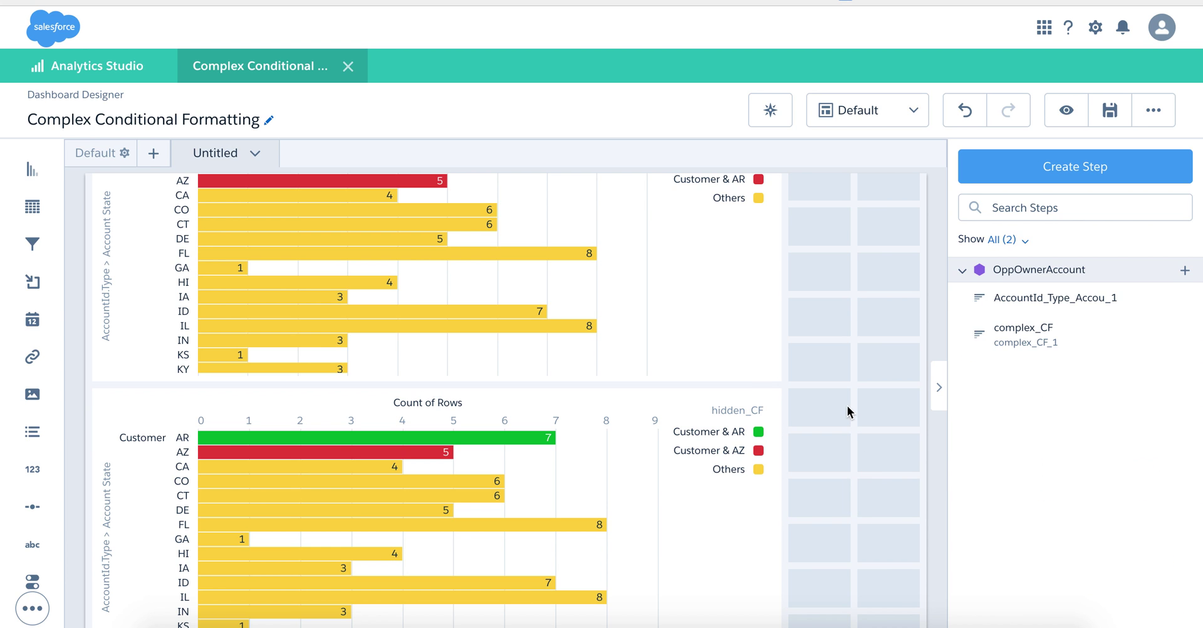